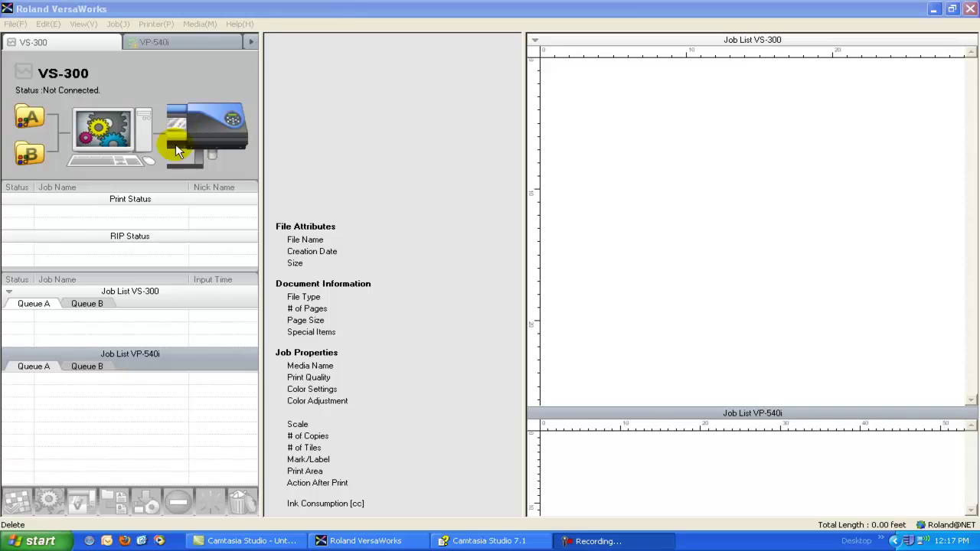
Step: Check the VP-540i printer's status, then return to the VS-300 printer
left_click(162, 41)
left_click(76, 43)
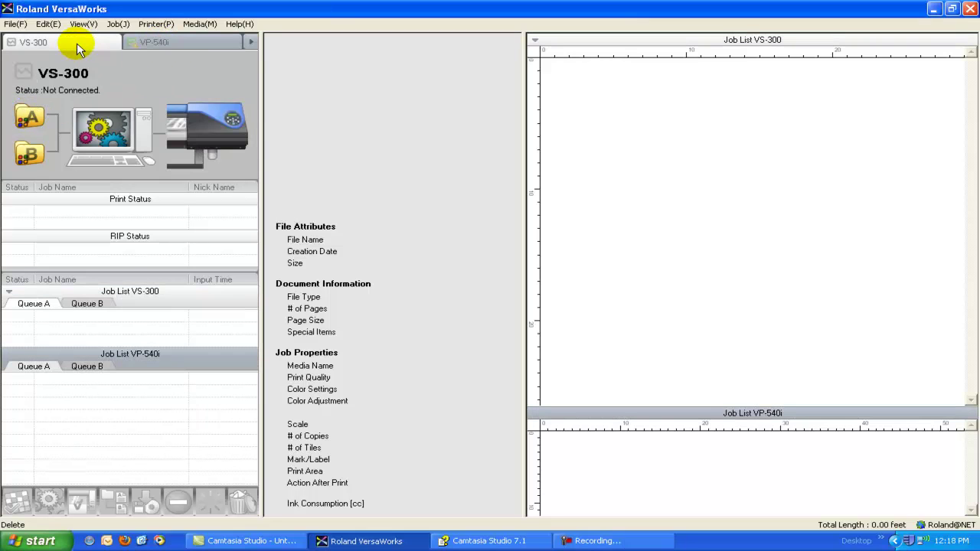
left_click(150, 43)
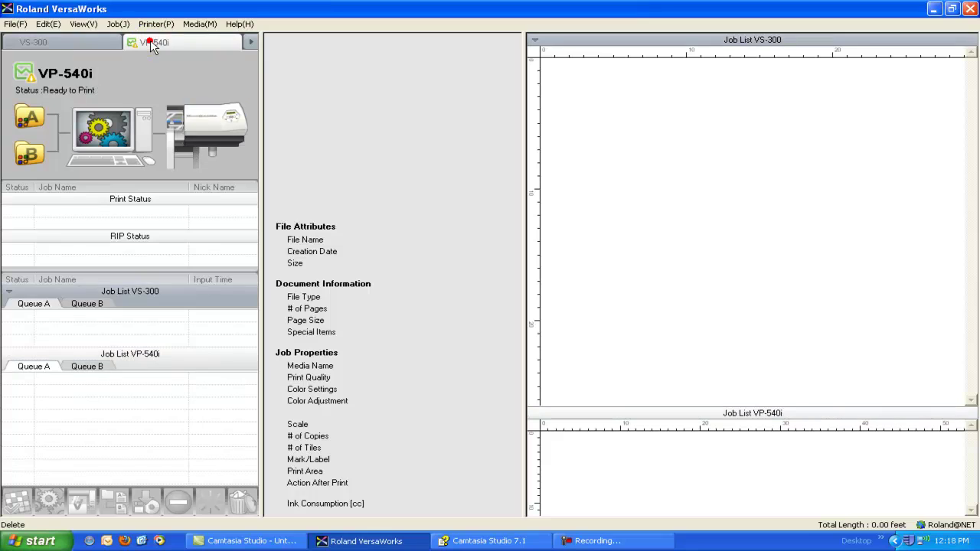
left_click(79, 42)
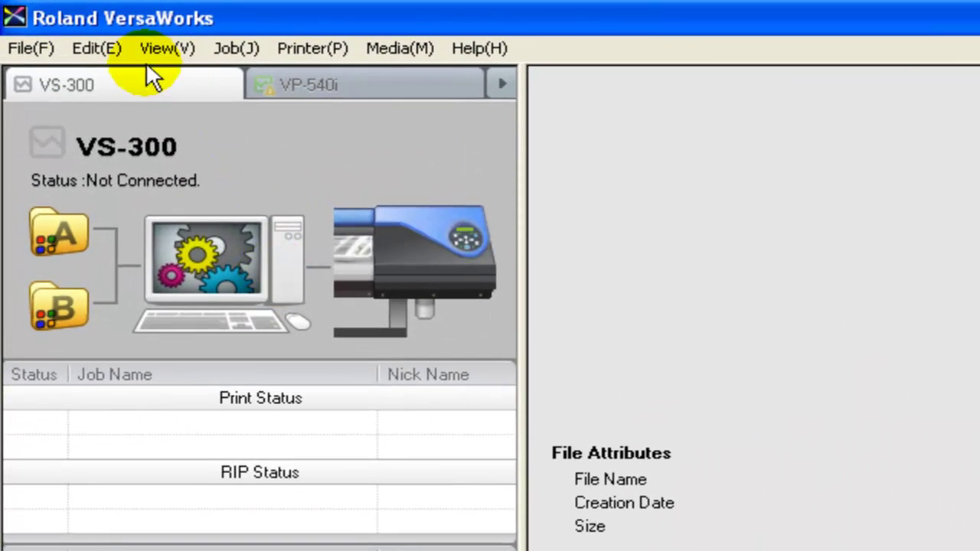
Step: Add JAZZ FEST_handout.pdf as a new job in VS-300 Queue A
left_click(18, 29)
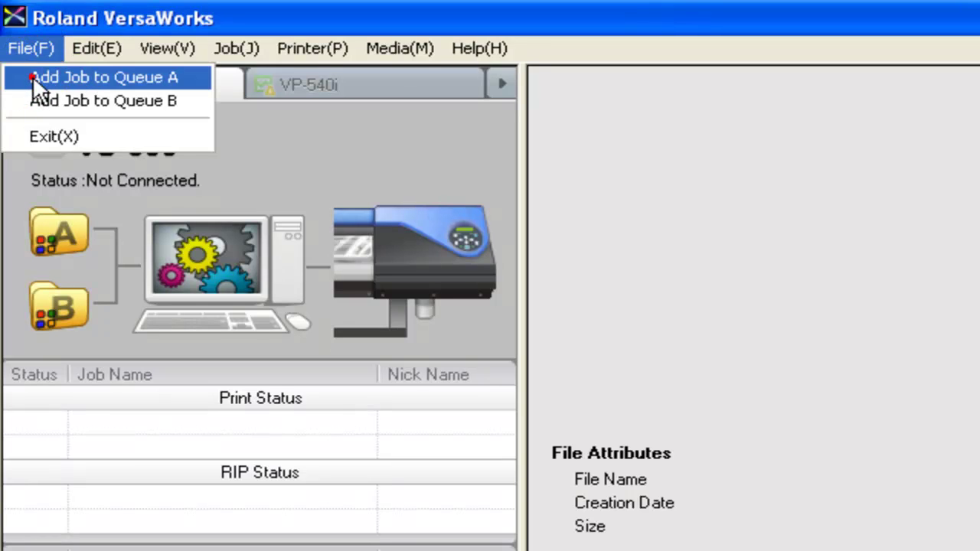
left_click(32, 51)
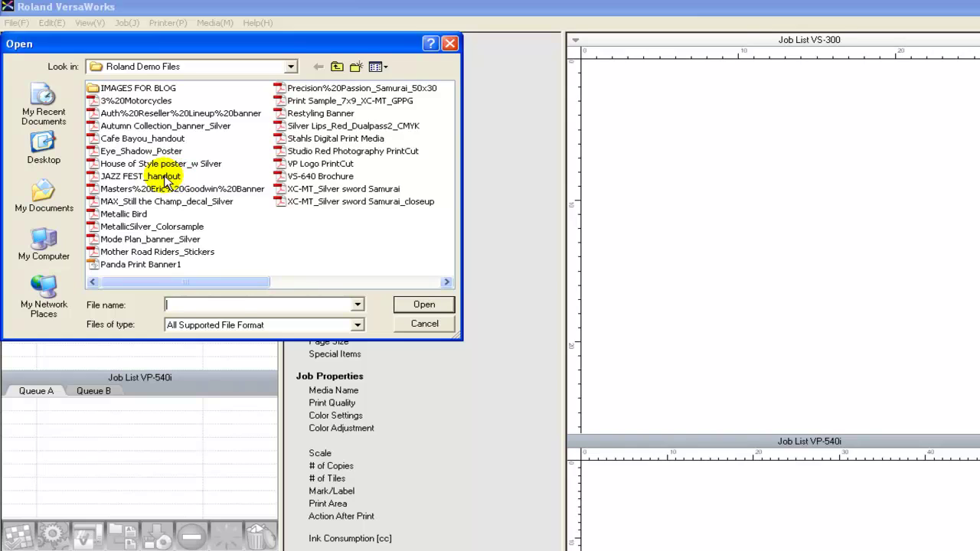
left_click(175, 176)
left_click(433, 304)
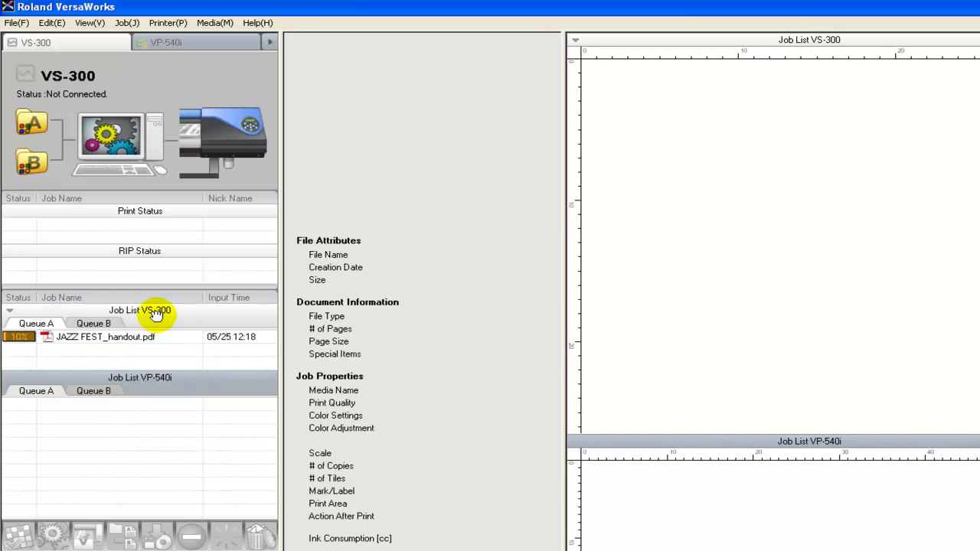
left_click(123, 341)
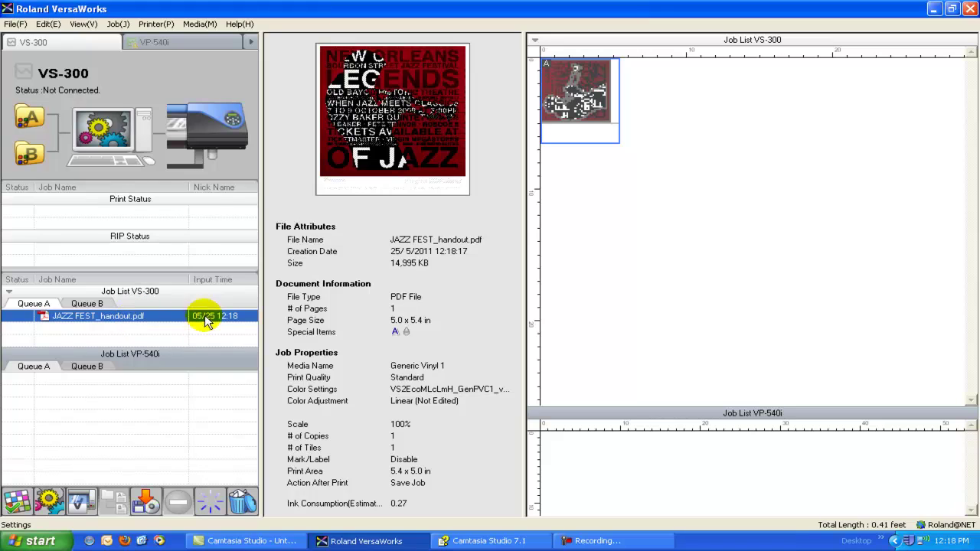
double_click(593, 82)
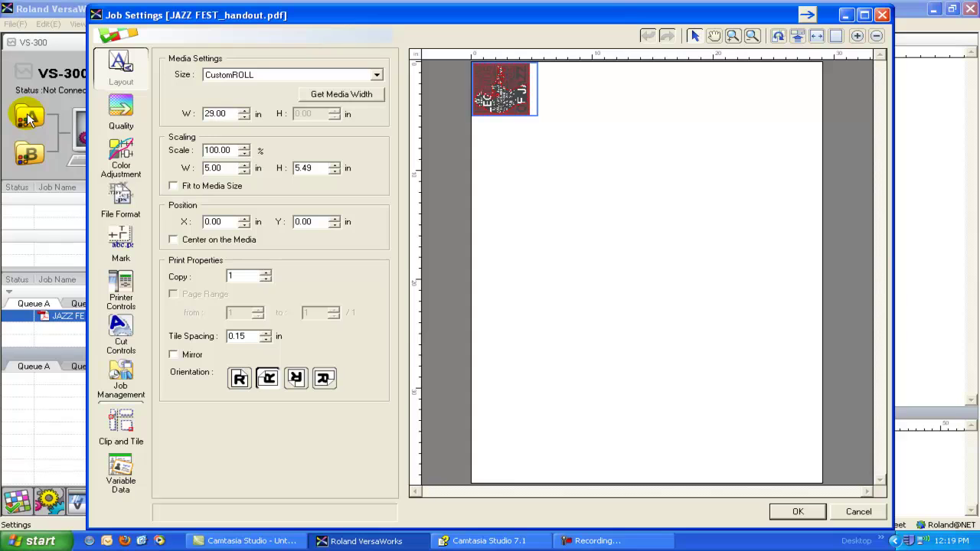
left_click(121, 108)
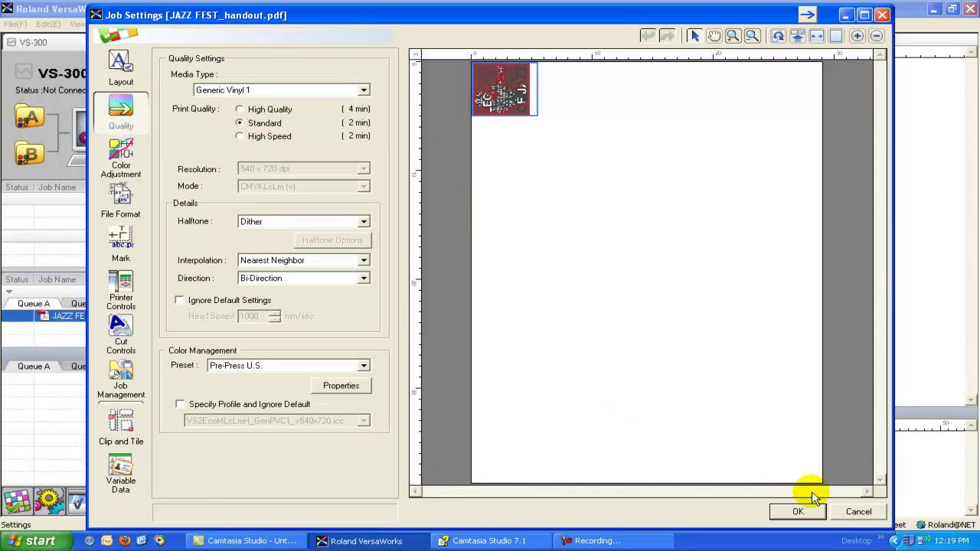
left_click(856, 510)
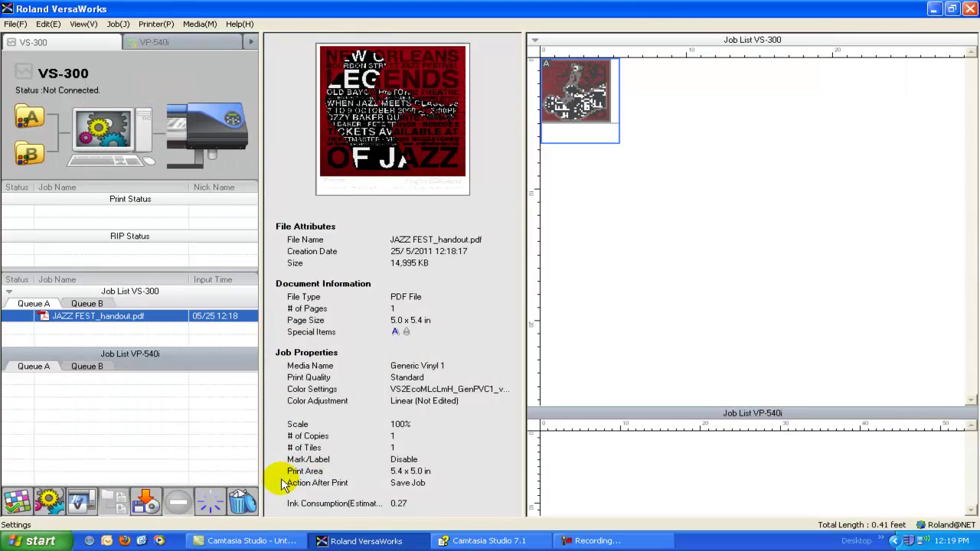
Step: Delete the handout job and set Queue A's default media to GCVP [MT] Glossy Calendered Vinyl (ESM)
left_click(242, 502)
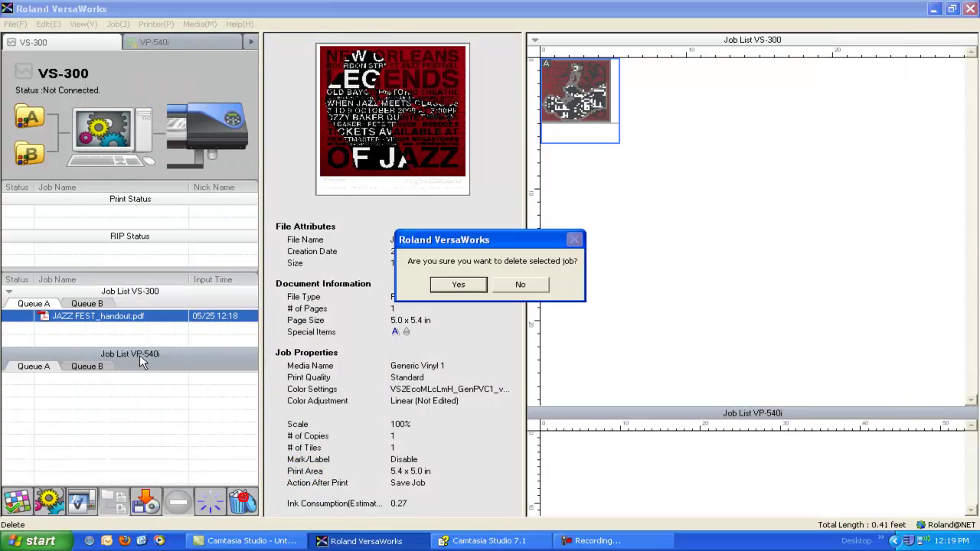
left_click(452, 286)
left_click(21, 121)
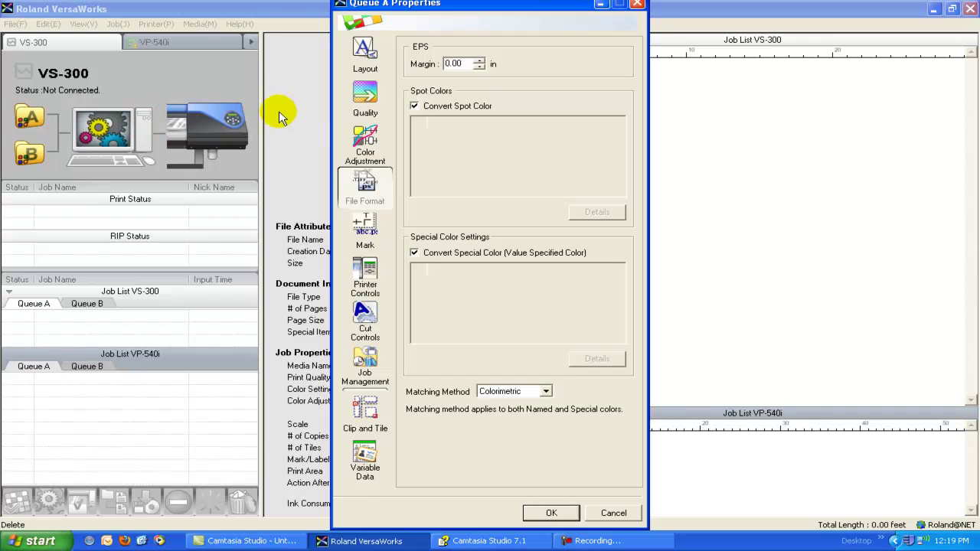
left_click(367, 102)
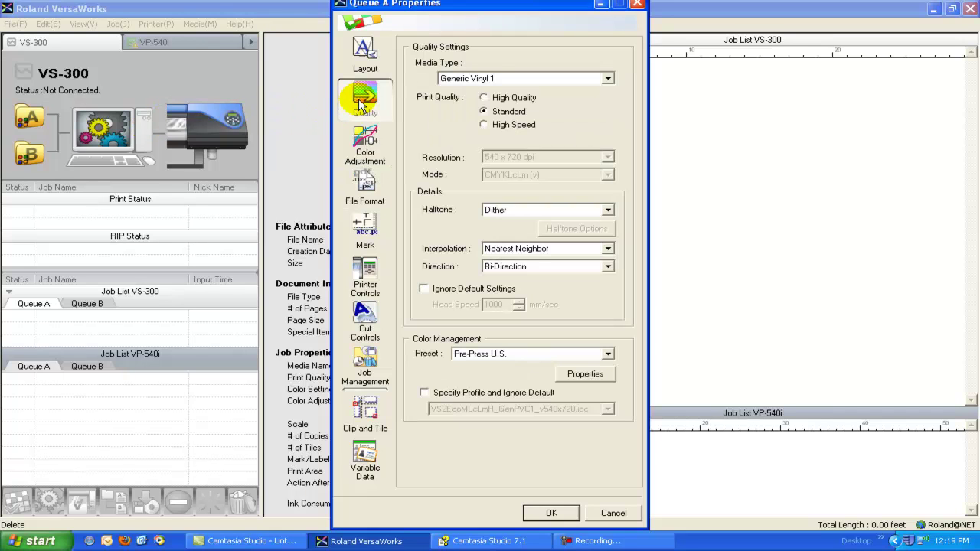
left_click(485, 73)
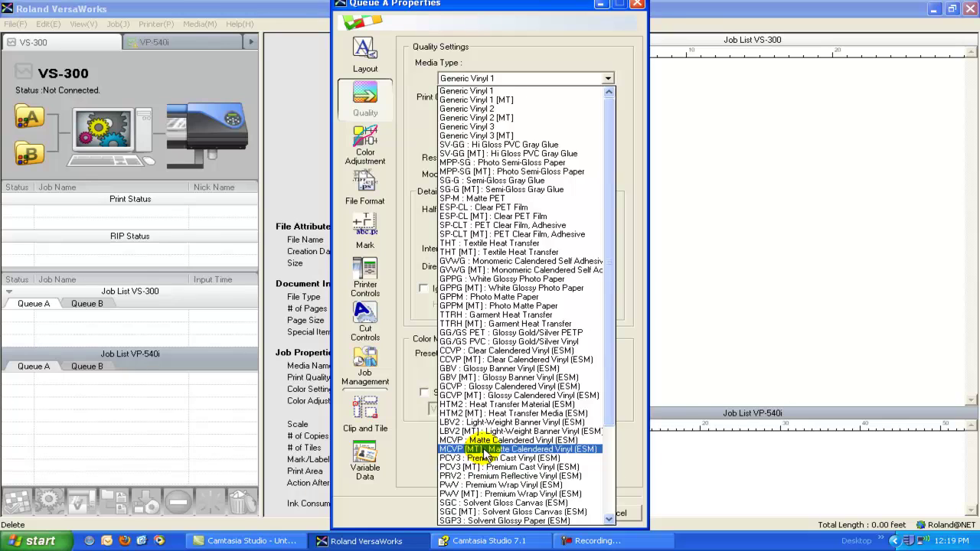
scroll(487, 451, "down", 1)
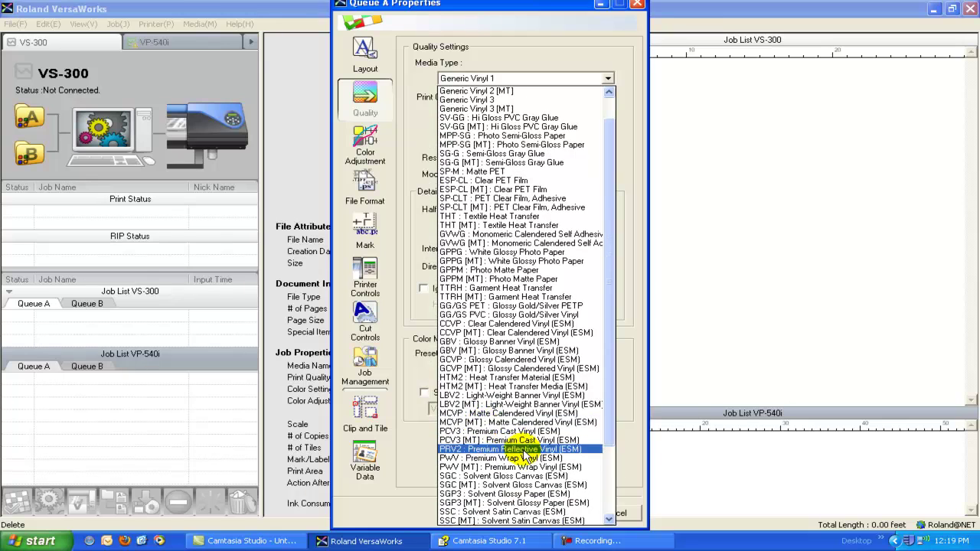
left_click(473, 359)
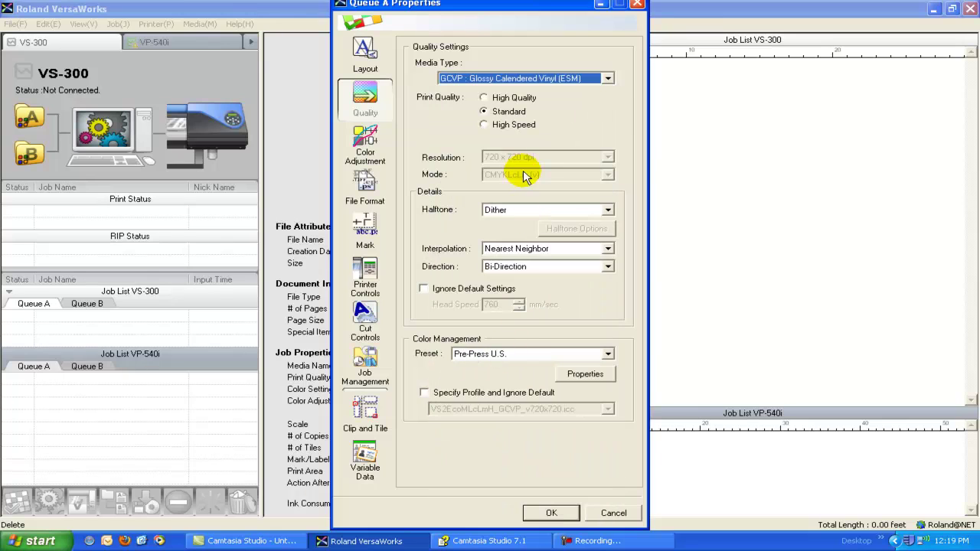
left_click(536, 79)
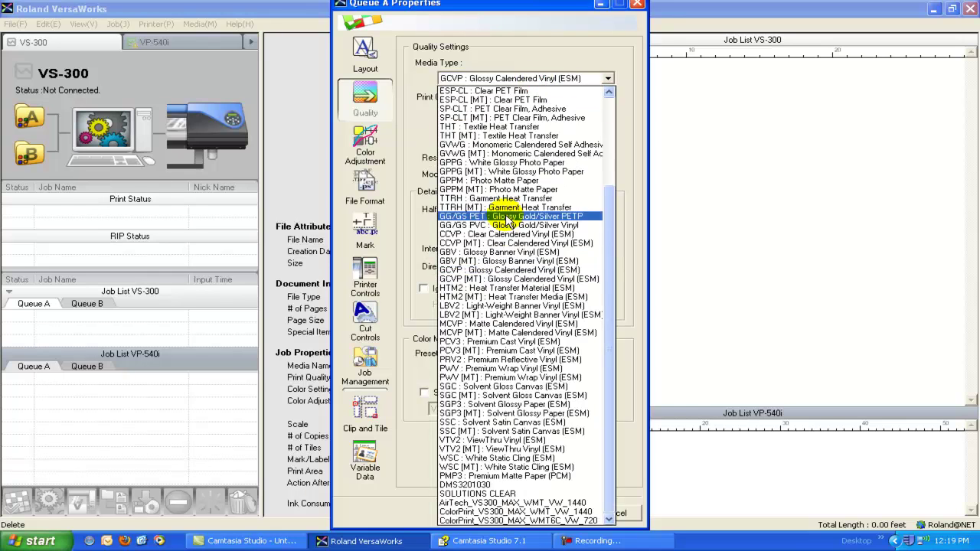
left_click(507, 279)
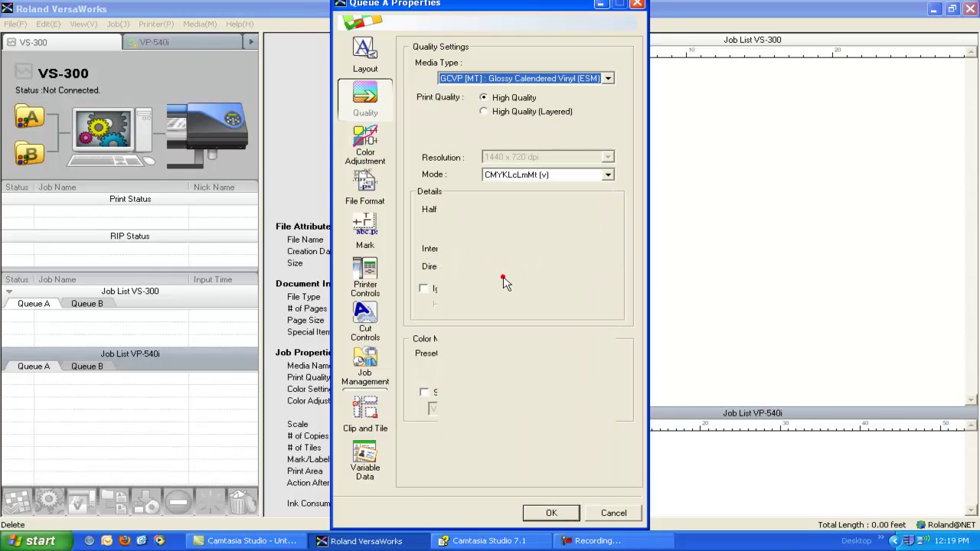
left_click(545, 513)
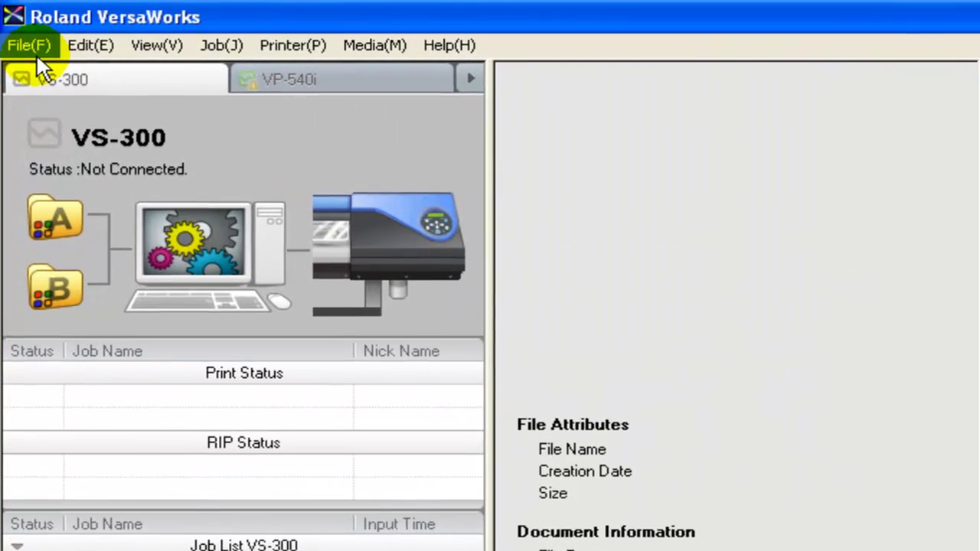
Step: Re-add JAZZ FEST_handout.pdf to Queue A so it picks up the GCVP [MT] media defaults
left_click(18, 26)
left_click(39, 72)
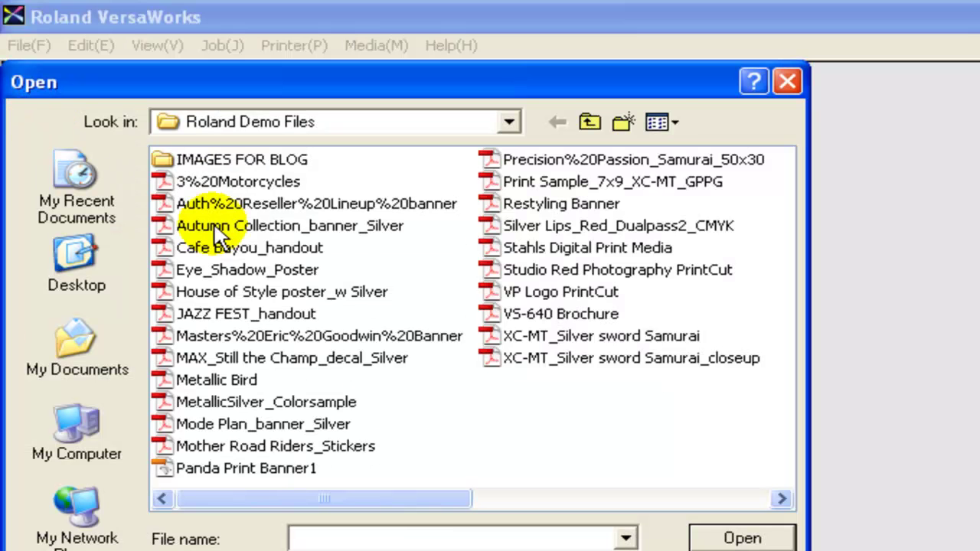
left_click(249, 315)
left_click(714, 539)
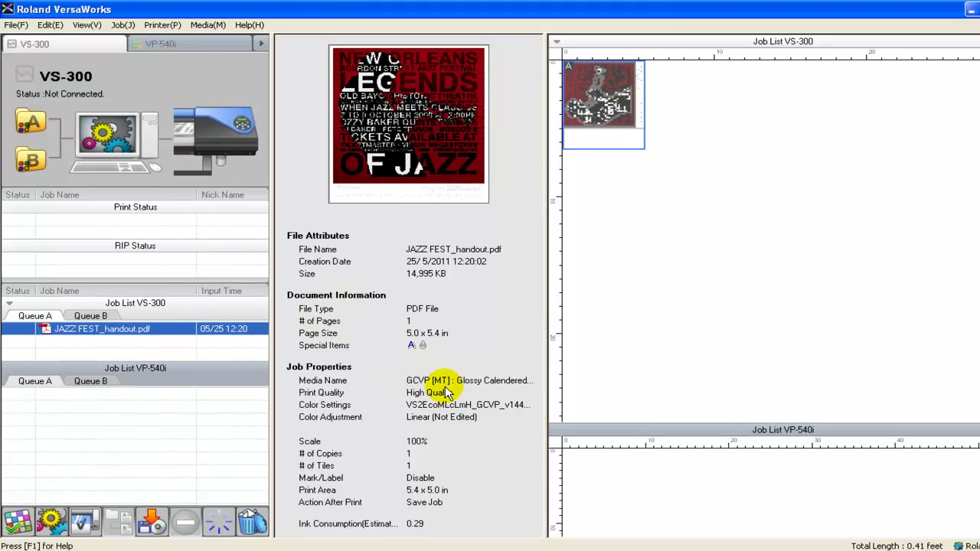
Step: Open Queue A's default properties and close them without making changes
double_click(35, 121)
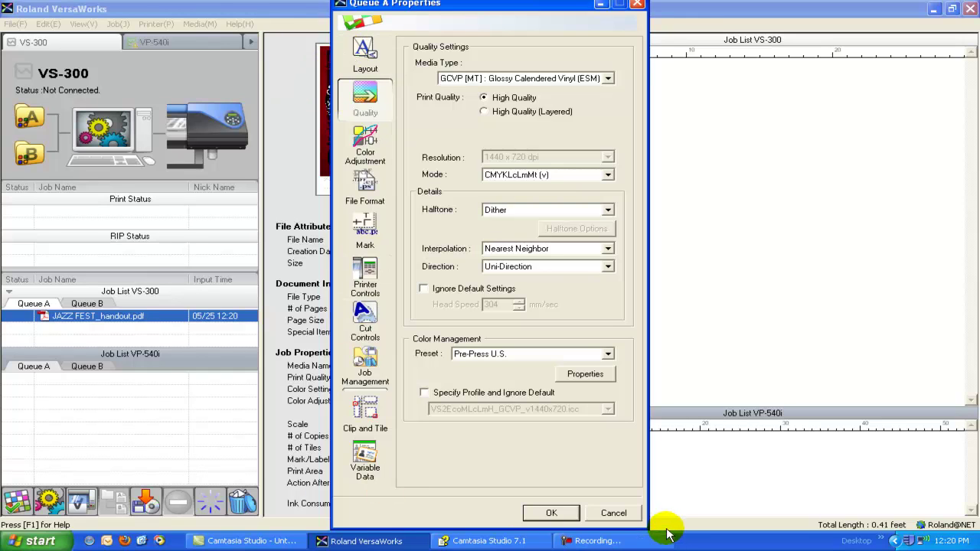
left_click(617, 513)
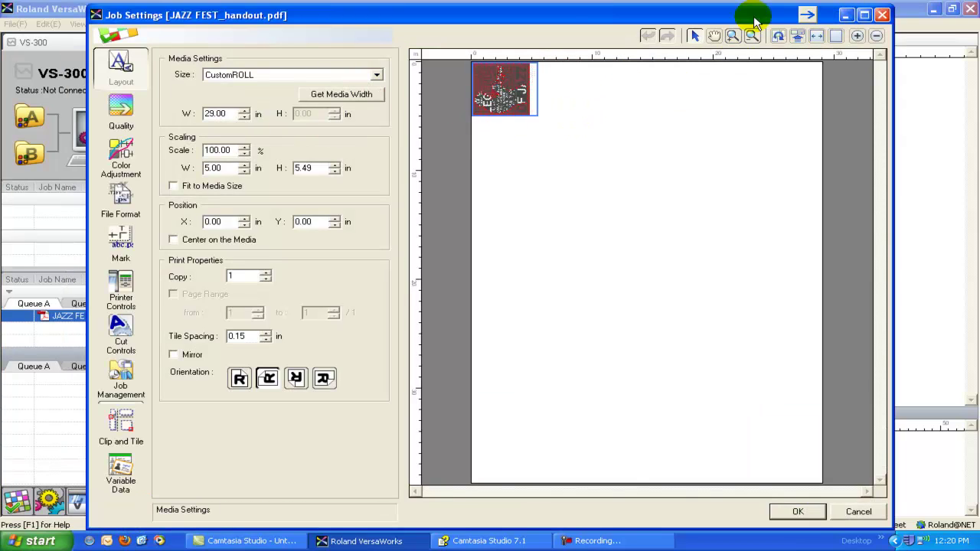
Step: Maximise the job settings and read the 28.34 in roll width from the loaded media
left_click(863, 15)
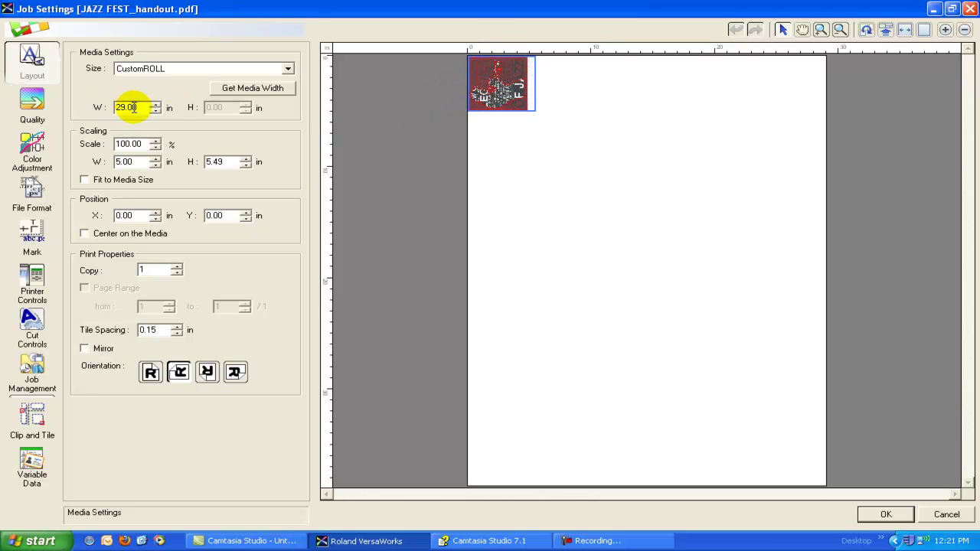
left_click(236, 88)
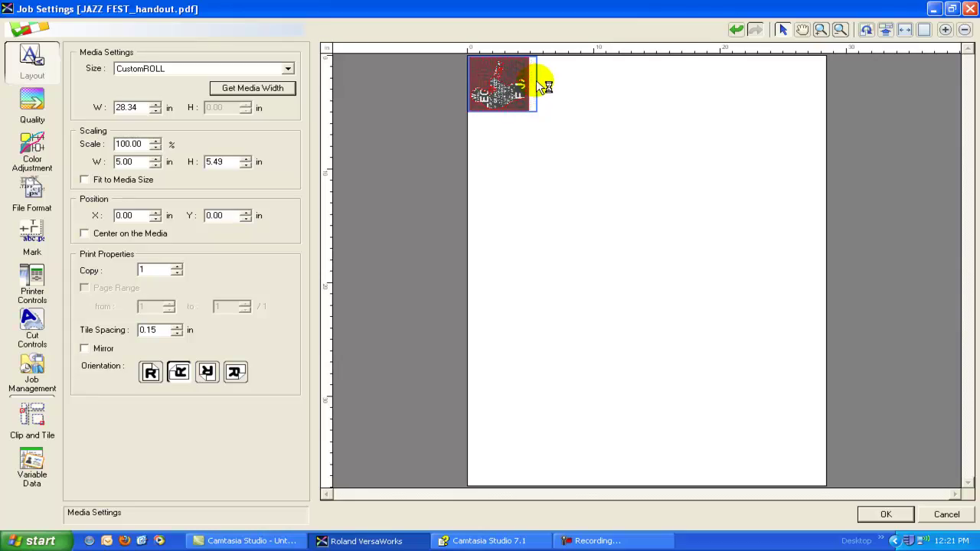
Step: Clip the handout to 5.00 × 4.87 in, trimming off the white footer strip
left_click(28, 429)
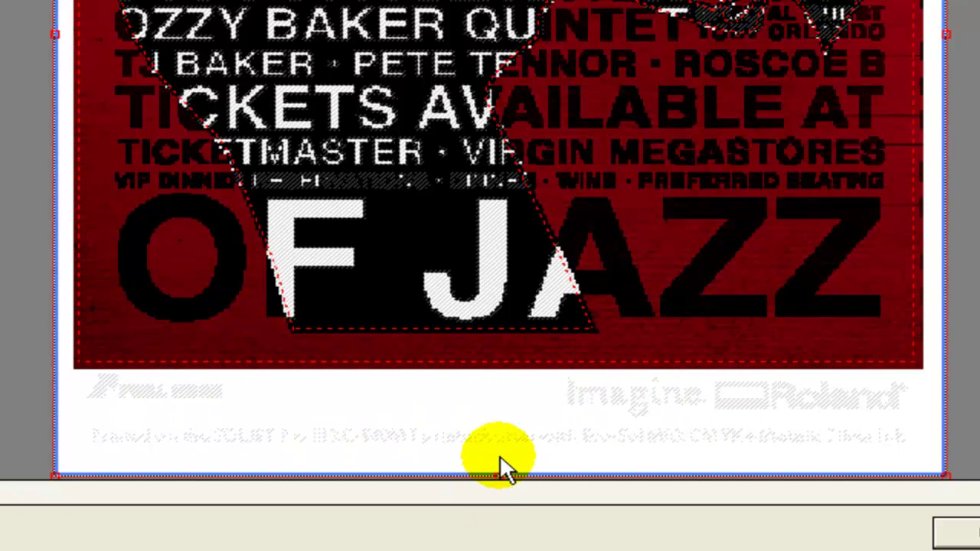
left_click_drag(498, 460, 498, 376)
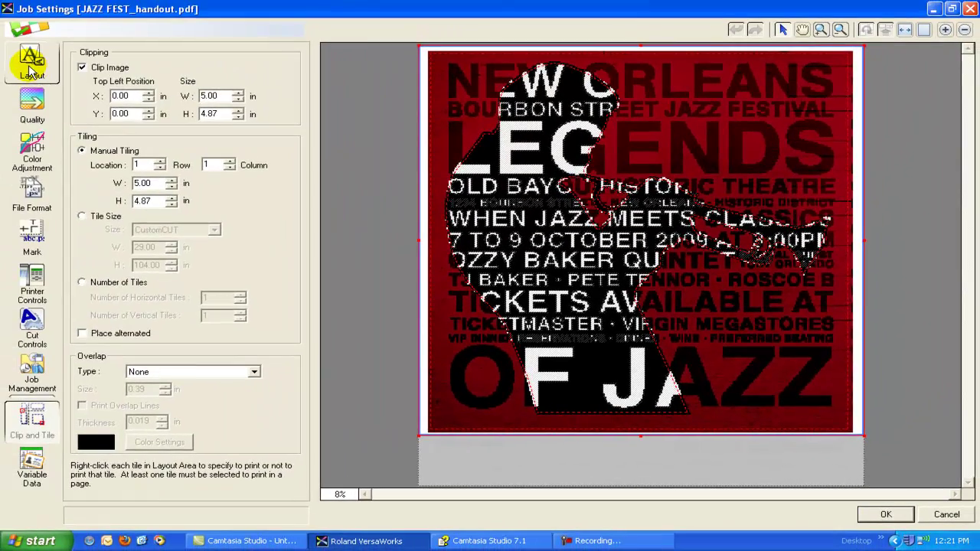
left_click(31, 68)
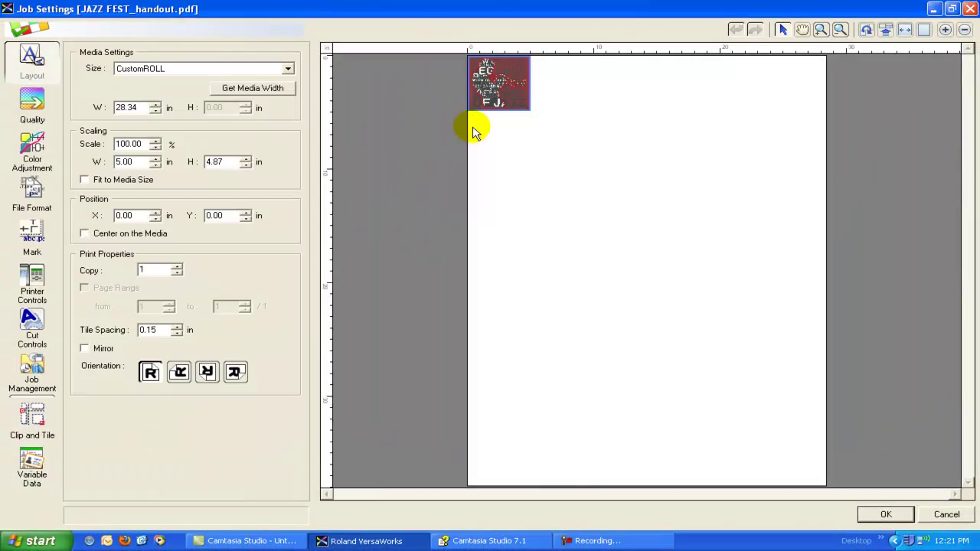
Step: Reselect the poster, try Fit to Media Size then turn it off, and centre it on the media
left_click(500, 131)
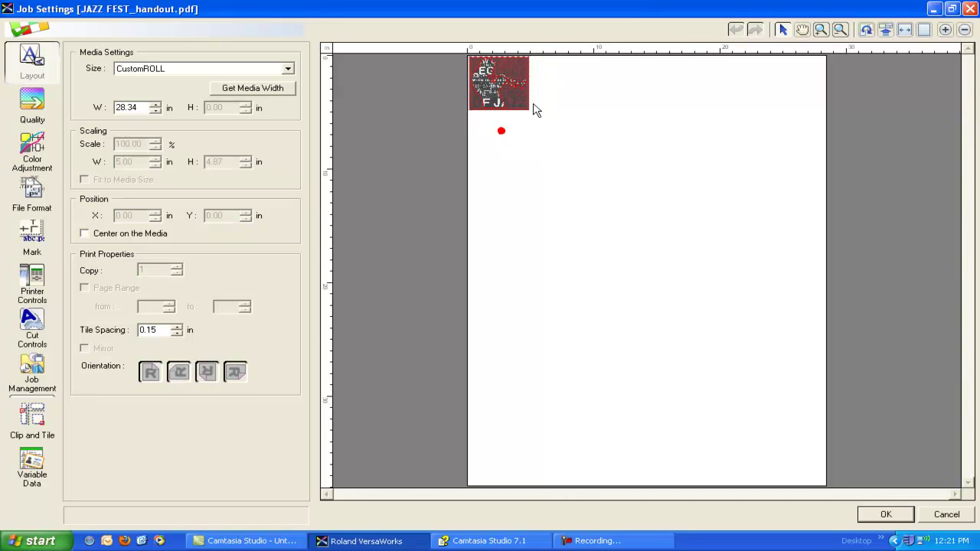
left_click(522, 92)
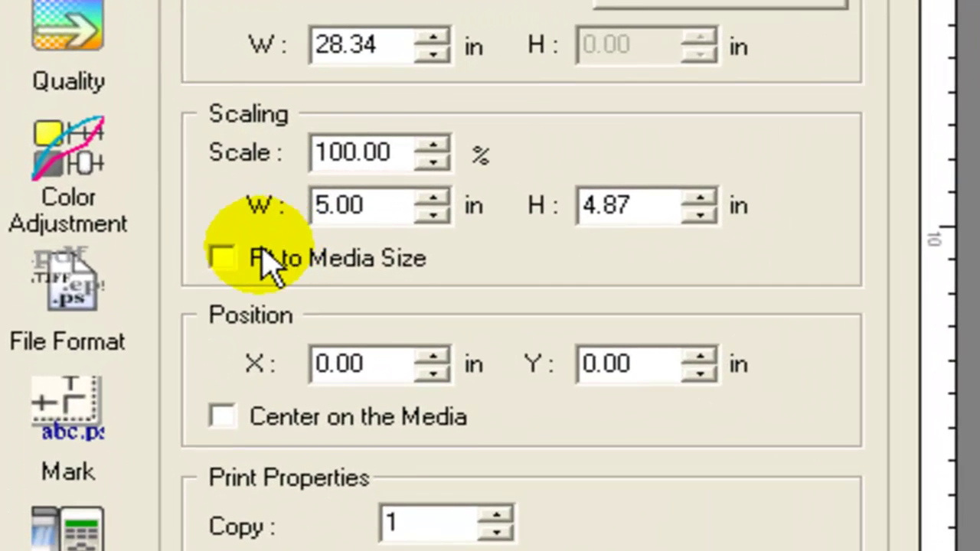
left_click(85, 180)
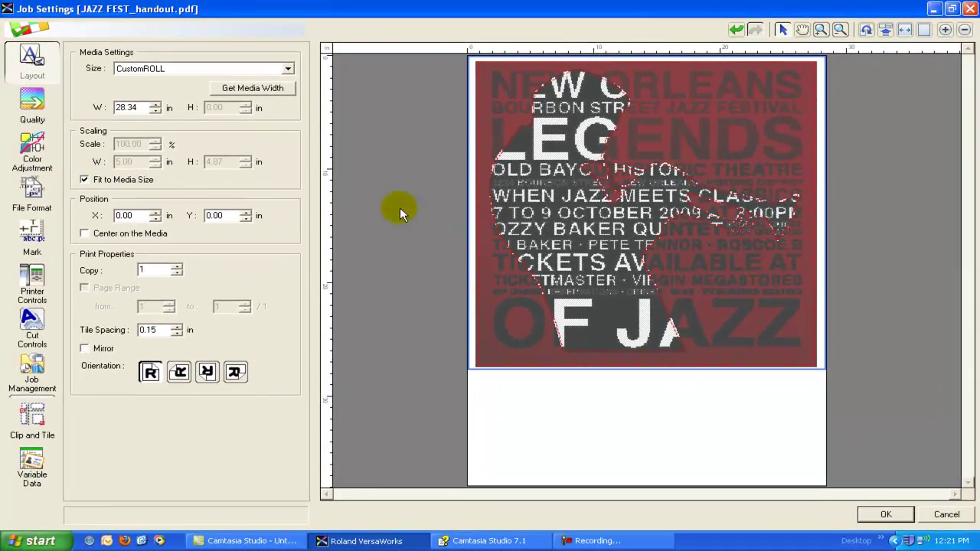
left_click(127, 182)
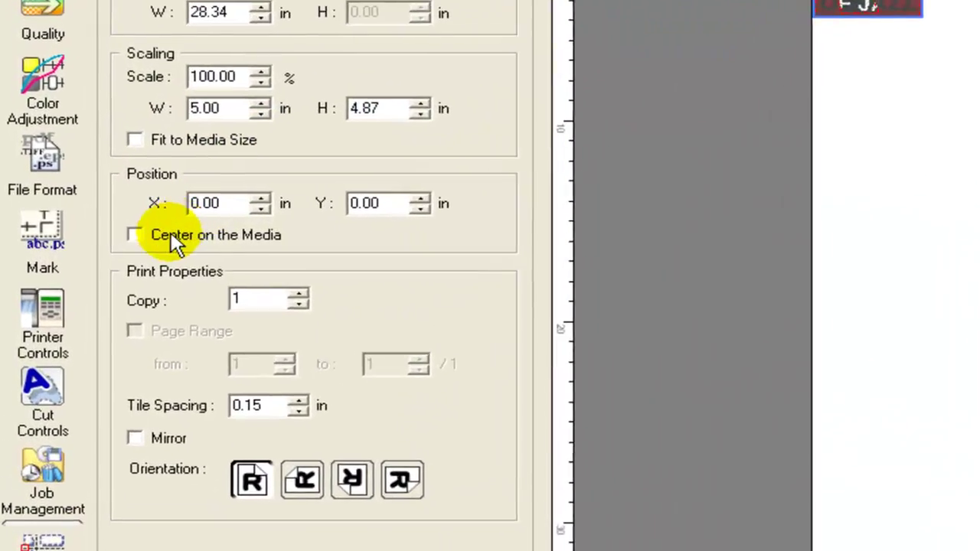
left_click(171, 234)
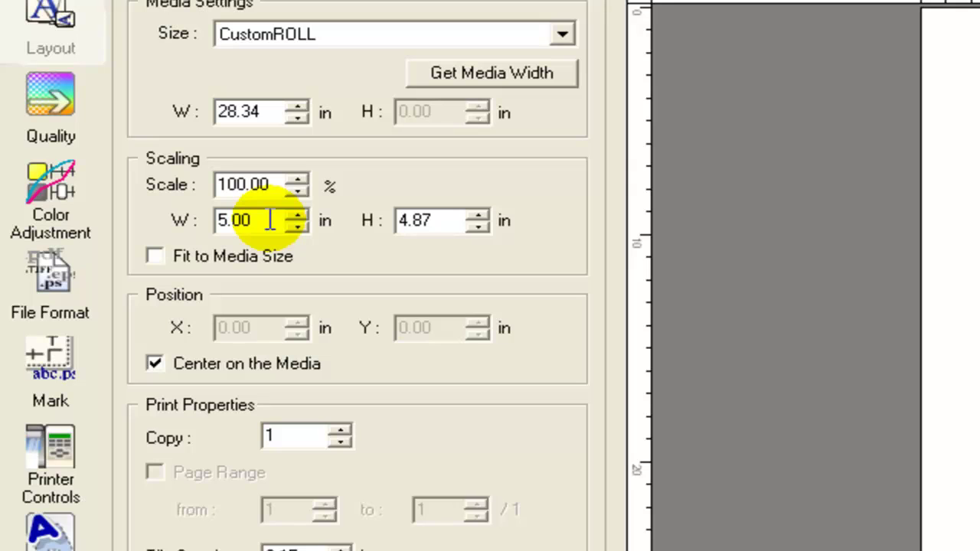
Step: Set the image width to 8 in, enlarging the poster to 8.00 × 7.79 in
left_click(269, 220)
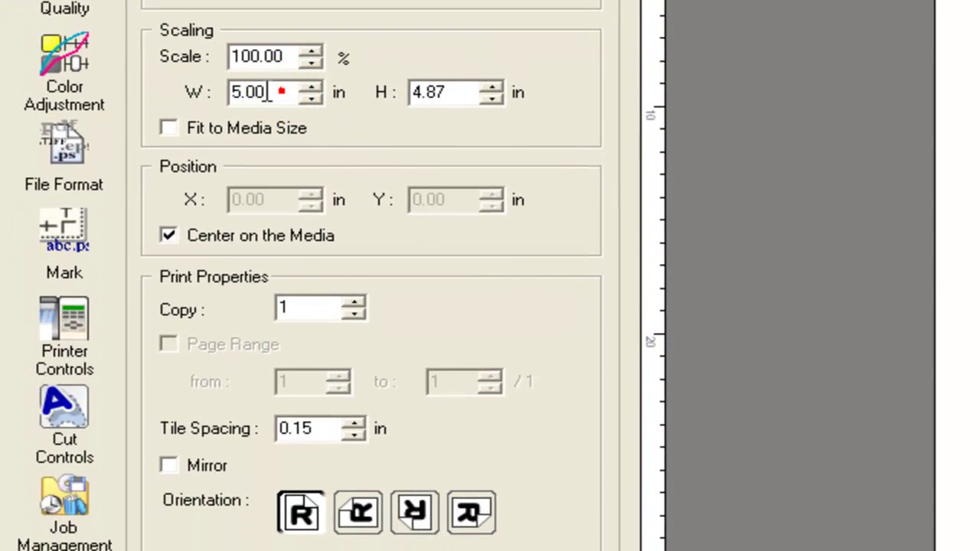
double_click(281, 92)
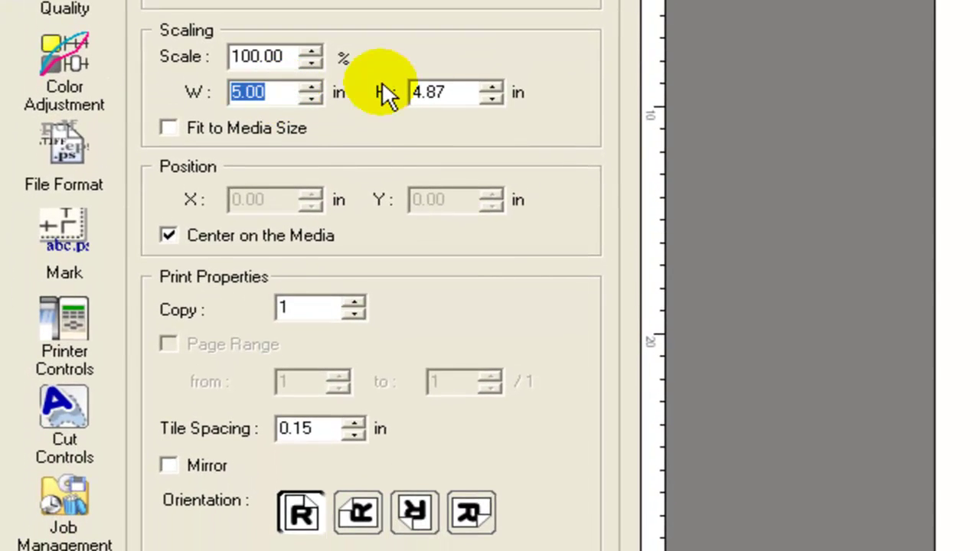
type("8")
key("Return")
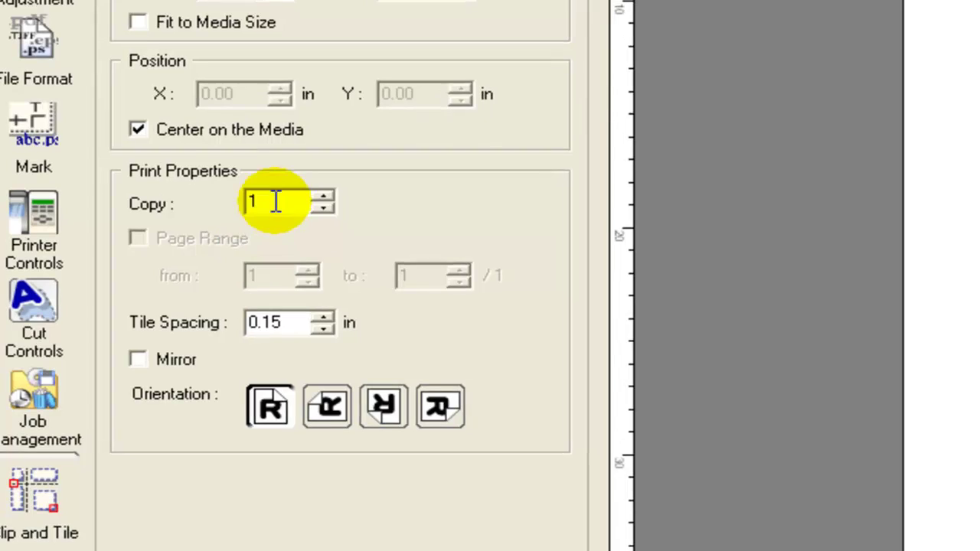
Step: Set the copy count to 25 so the handout tiles in a 5 × 5 grid
double_click(153, 269)
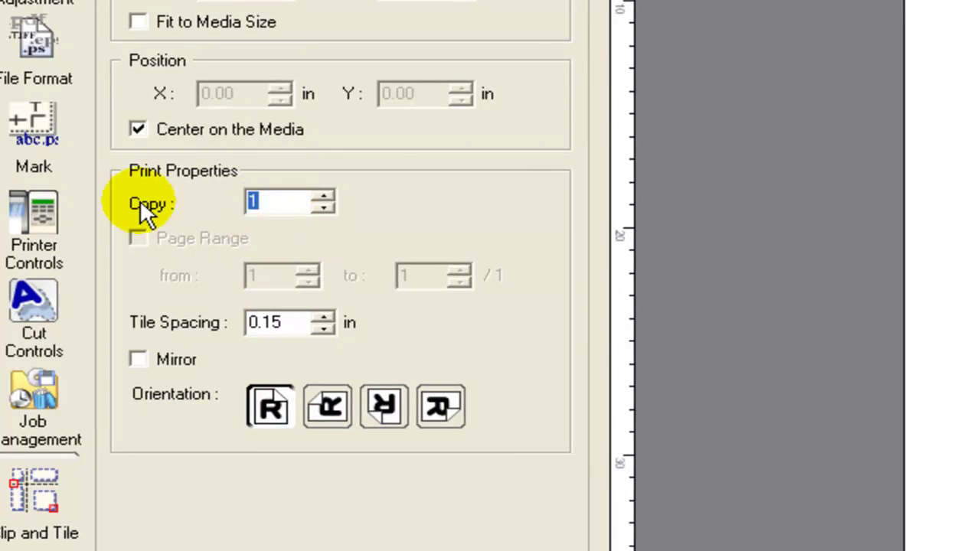
type("25")
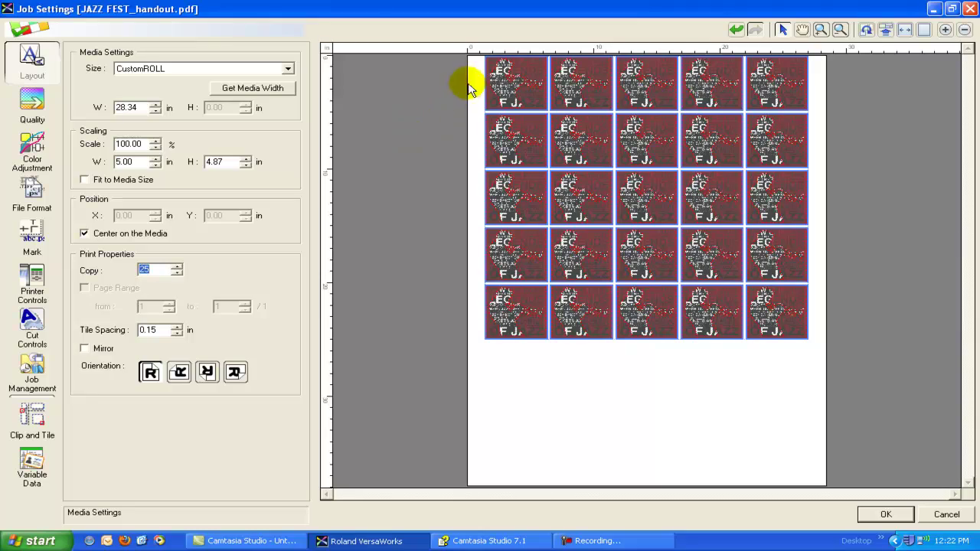
Step: Keep Glossy Calendered Vinyl (ESM) media and switch to Bi-Direction printing, cutting time to 26 min
left_click(32, 99)
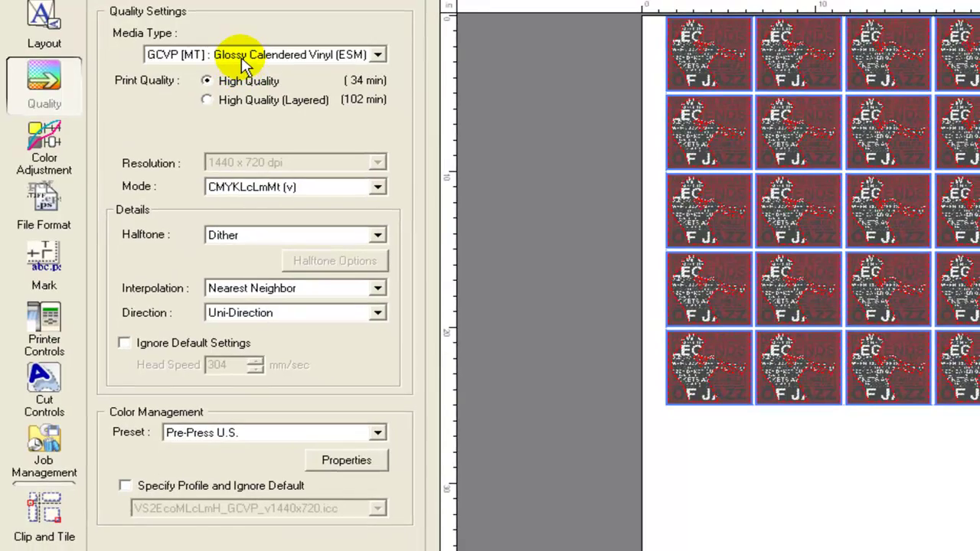
left_click(242, 59)
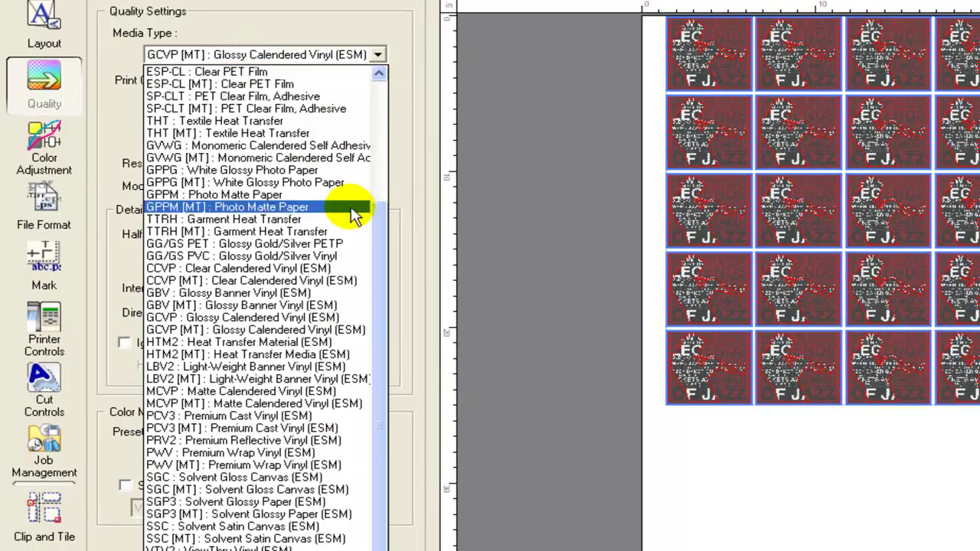
left_click_drag(376, 212, 372, 241)
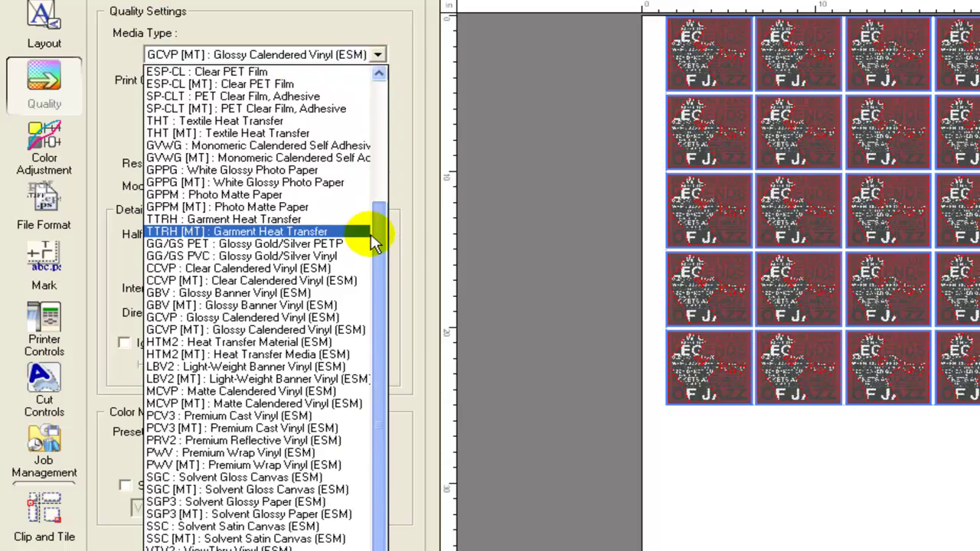
left_click(432, 214)
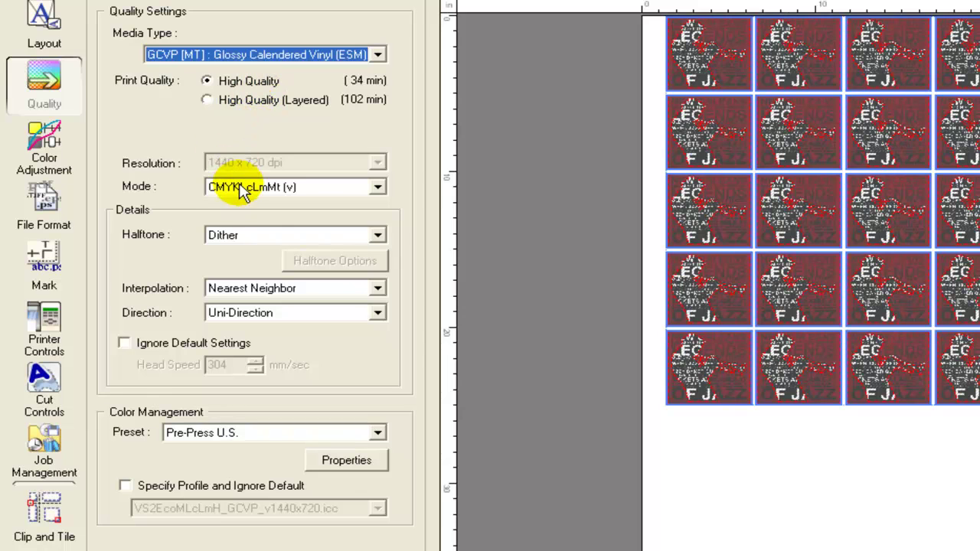
left_click(312, 314)
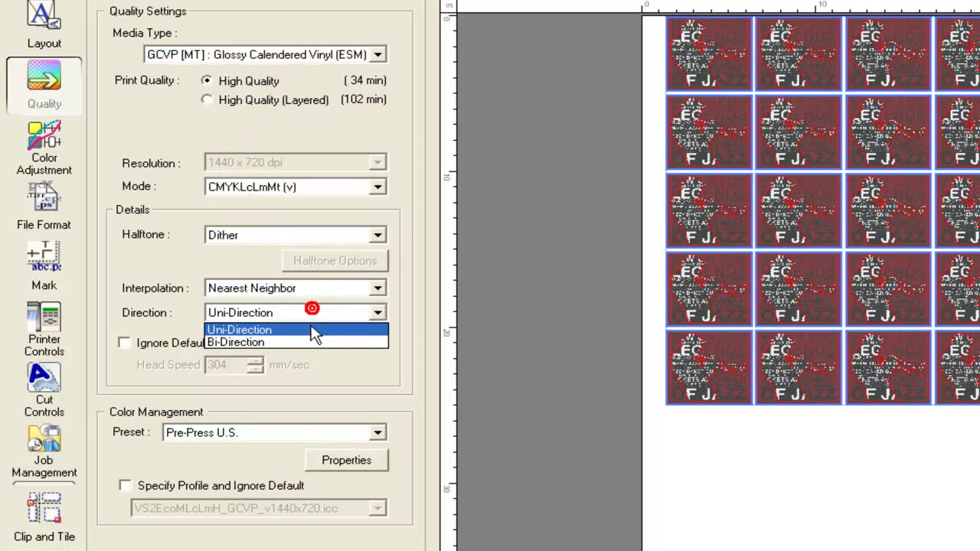
left_click(313, 343)
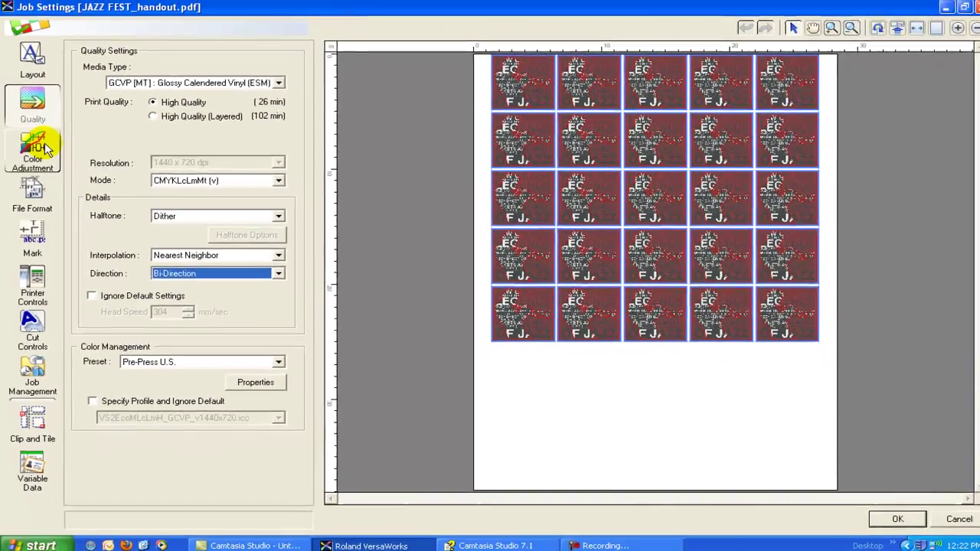
Step: Look through Color Adjustment and File Format, then show the Mark settings (No Marks, crop marks off)
left_click(55, 139)
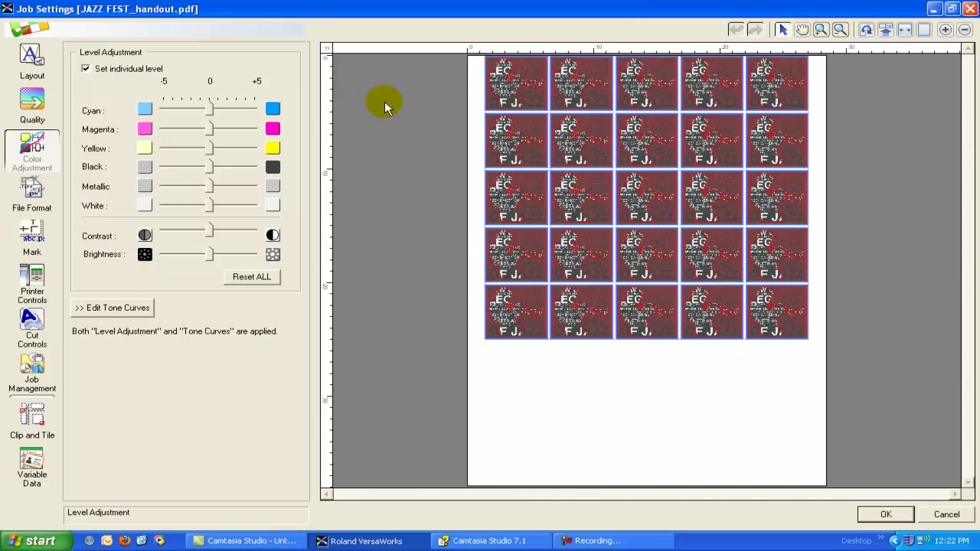
left_click(38, 196)
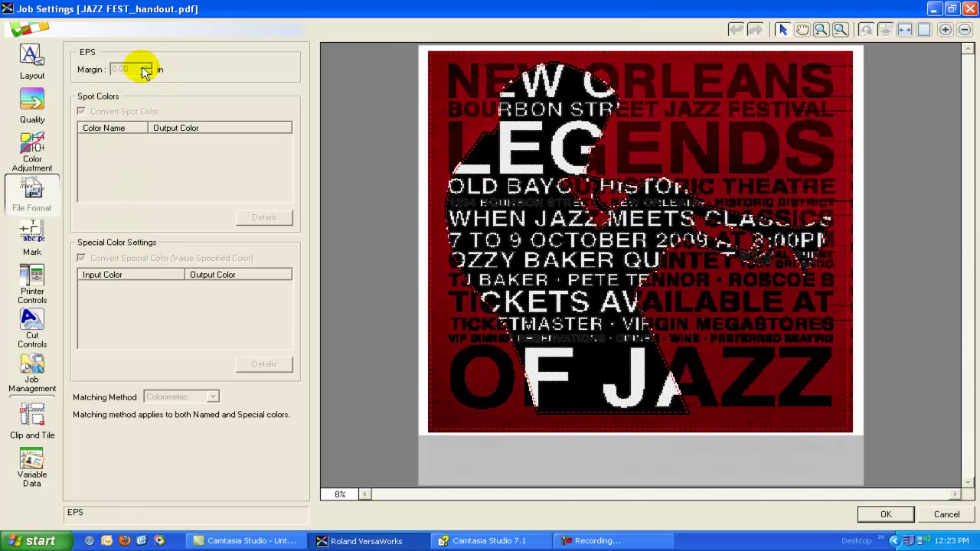
left_click(28, 239)
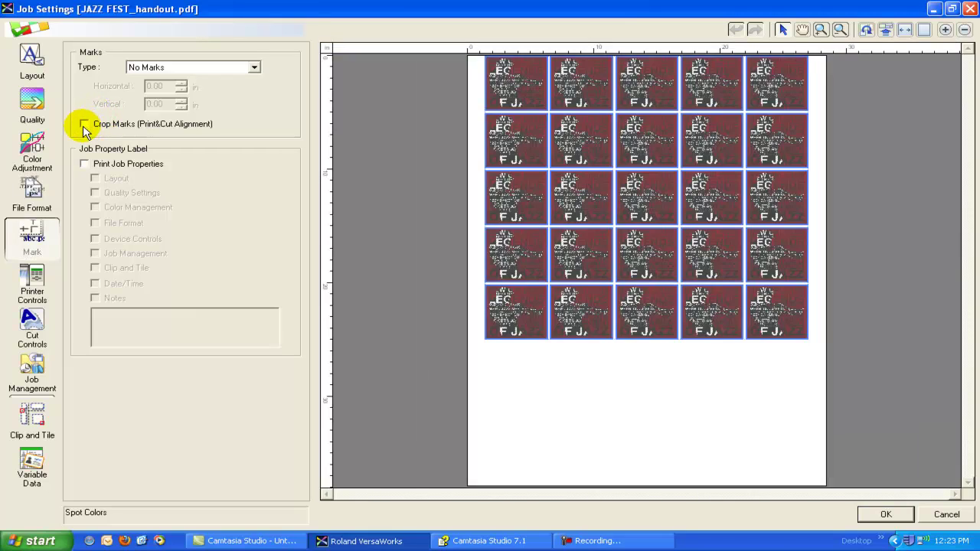
Step: Print a job properties label with the date and time, then view the printer control settings
left_click(84, 164)
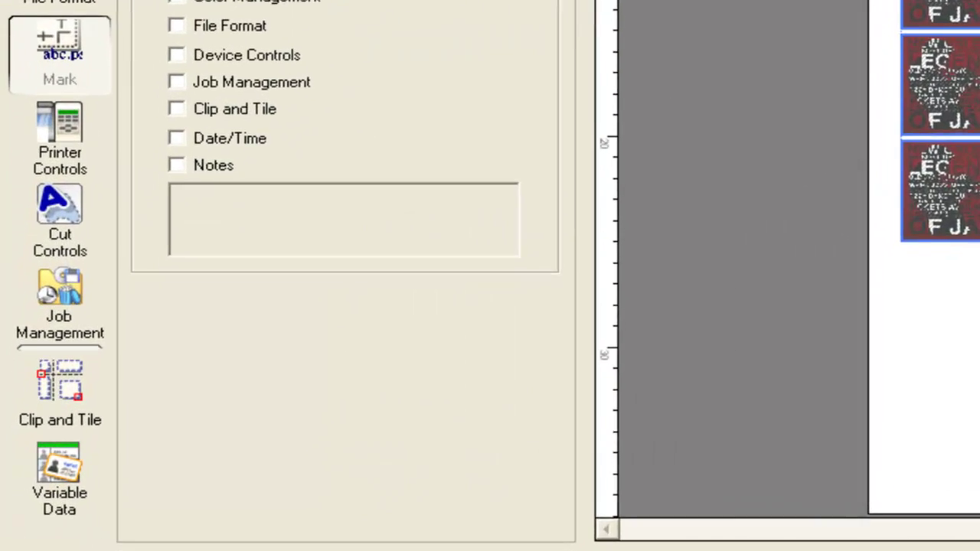
left_click(198, 113)
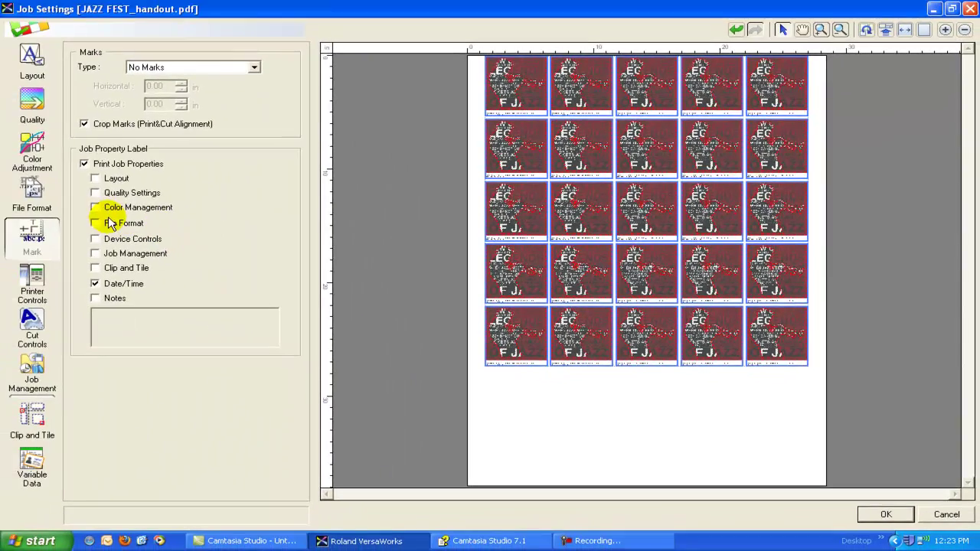
left_click(34, 284)
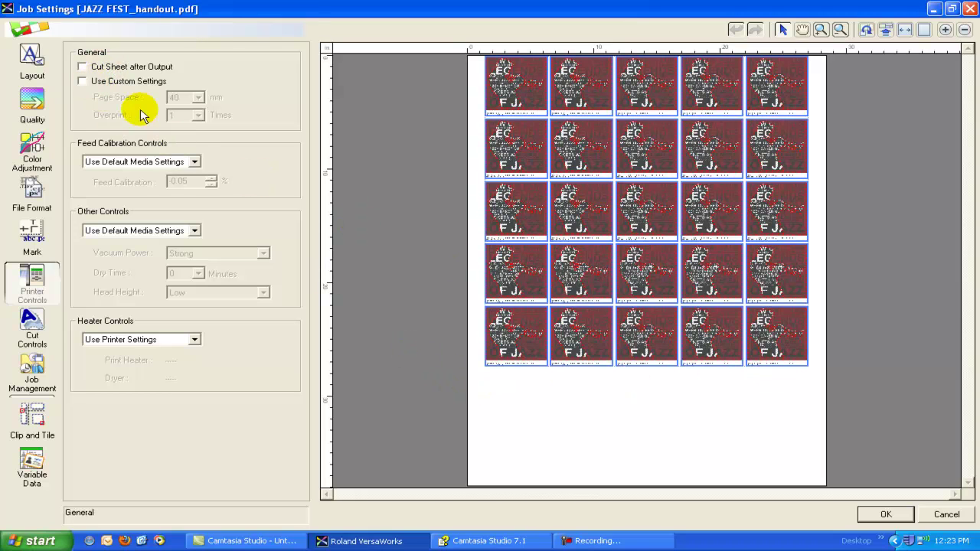
Step: Toggle Use Custom Settings on and back off, leaving default printer settings, then view cut controls
left_click(97, 81)
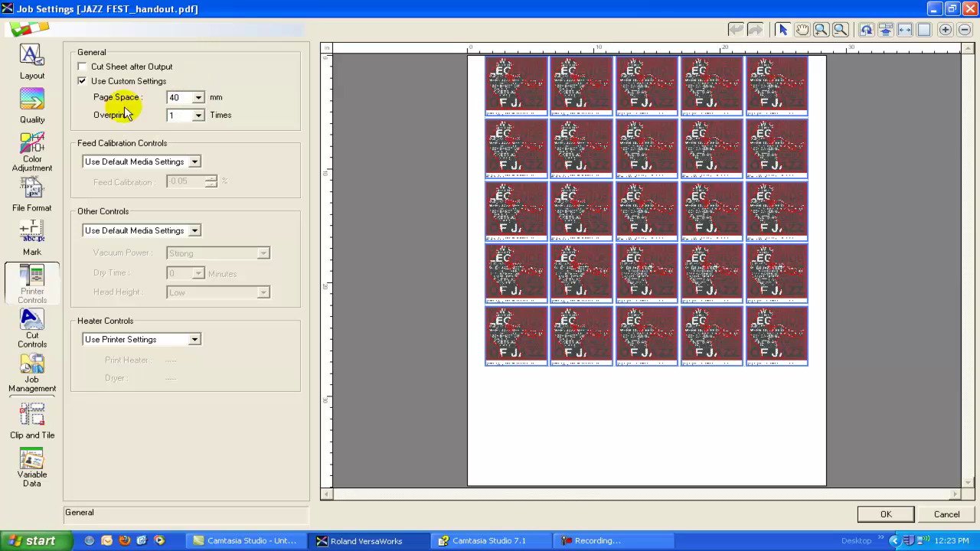
left_click(82, 80)
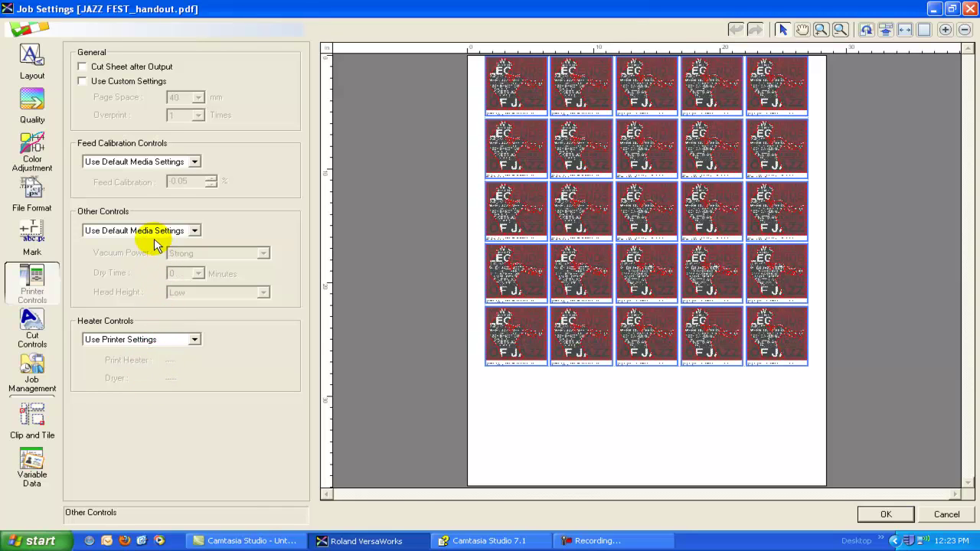
left_click(31, 317)
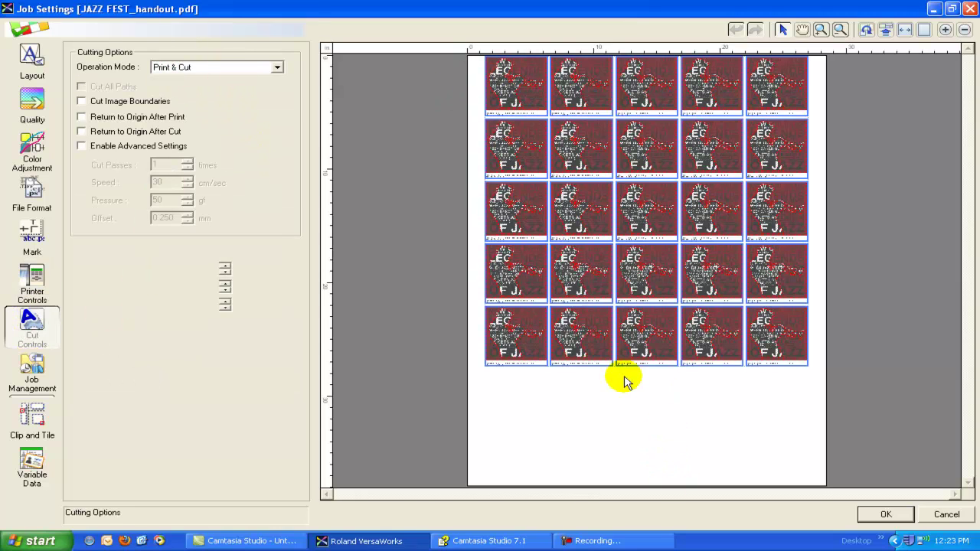
Step: Try Print Only and Cut Only, then return the operation mode to Print & Cut
left_click(255, 70)
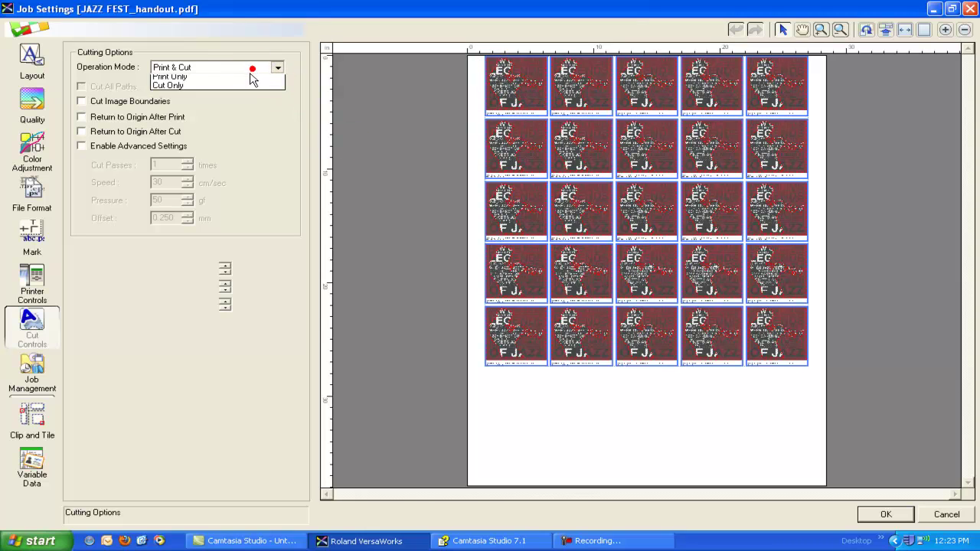
left_click(246, 81)
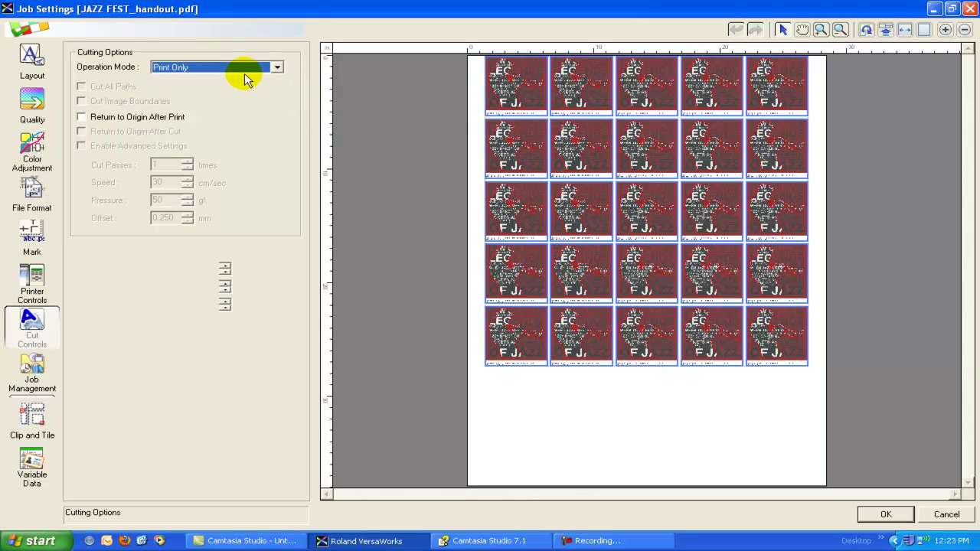
left_click(241, 66)
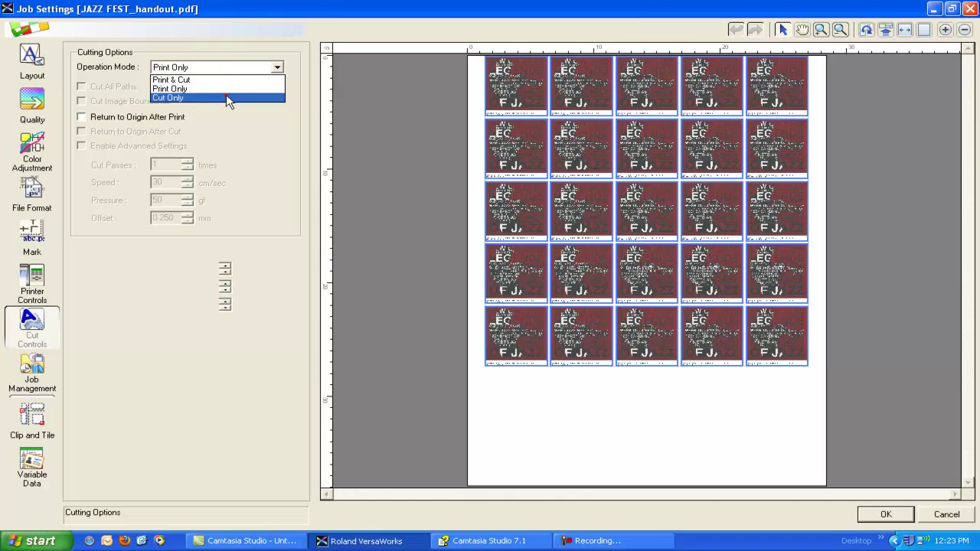
left_click(225, 96)
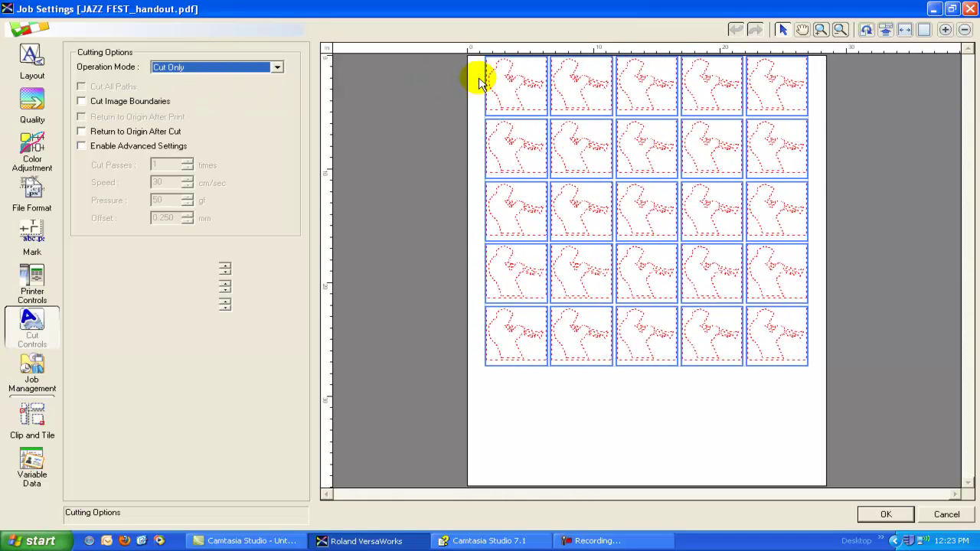
left_click(232, 68)
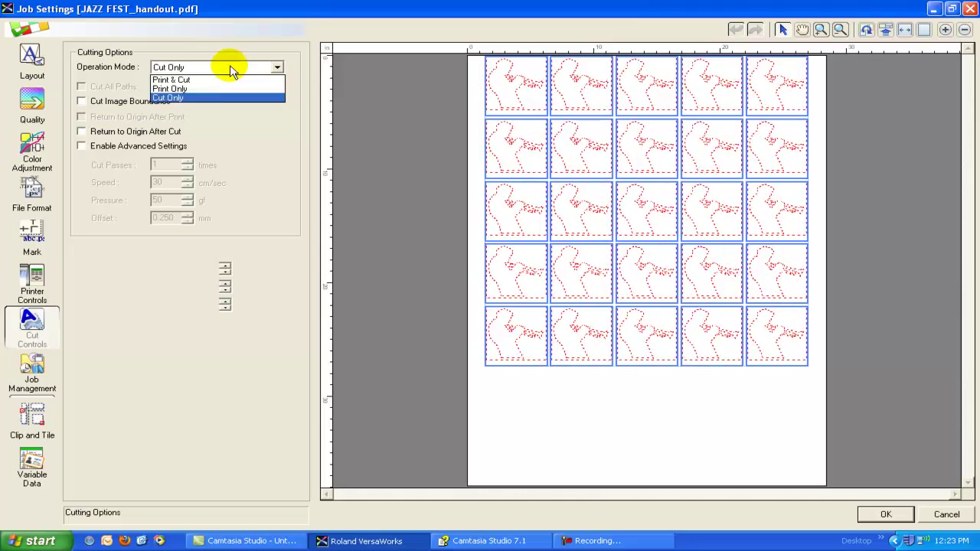
left_click(220, 77)
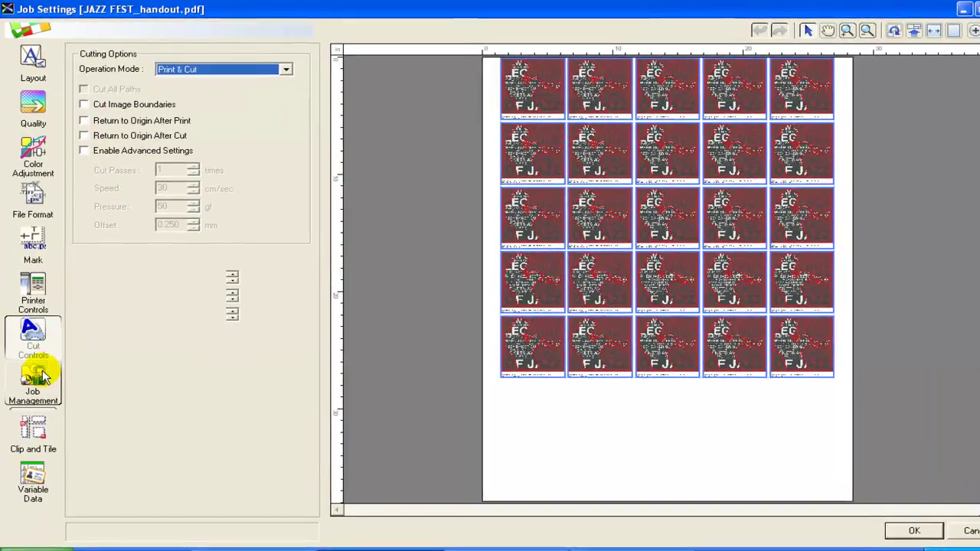
left_click(40, 377)
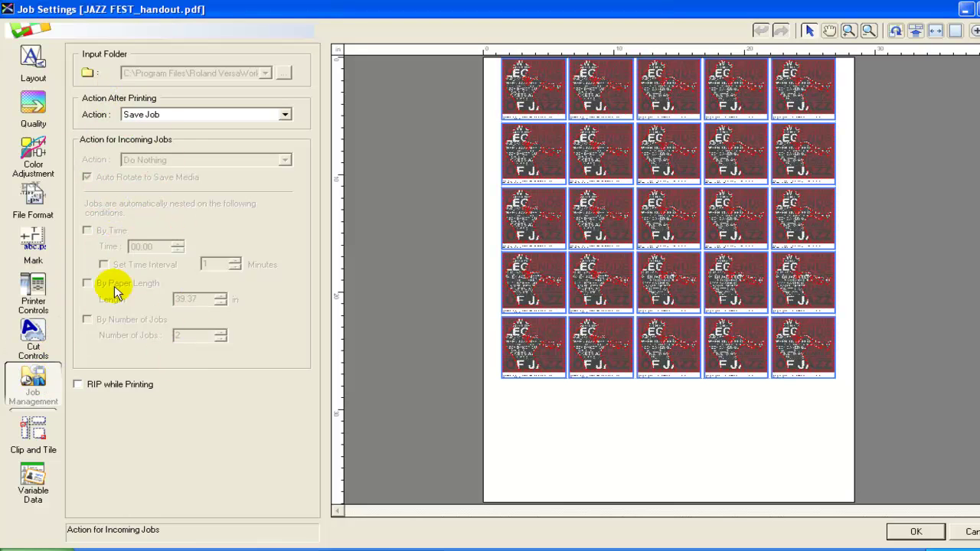
Step: Review the Clip and Tile and Variable Data settings, then accept the handout's job settings
left_click(44, 448)
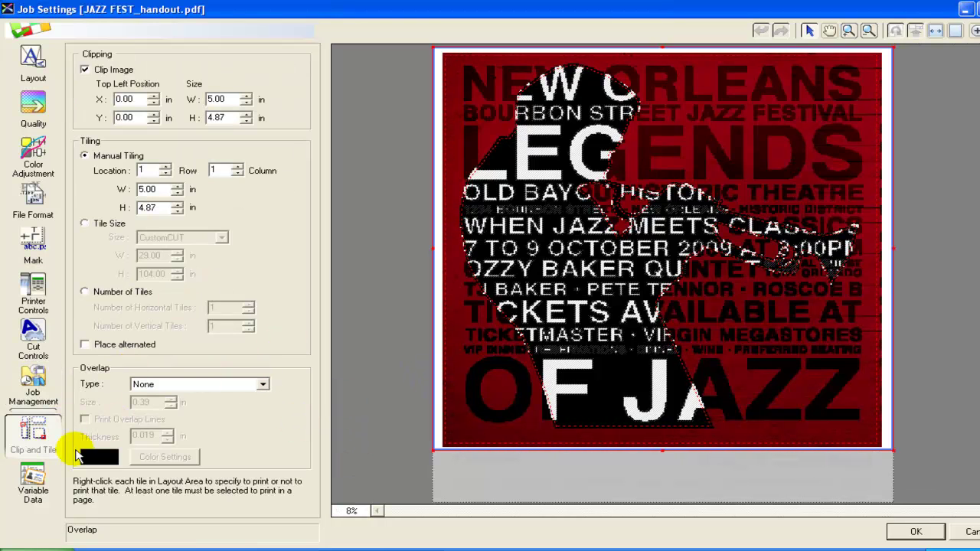
left_click(30, 490)
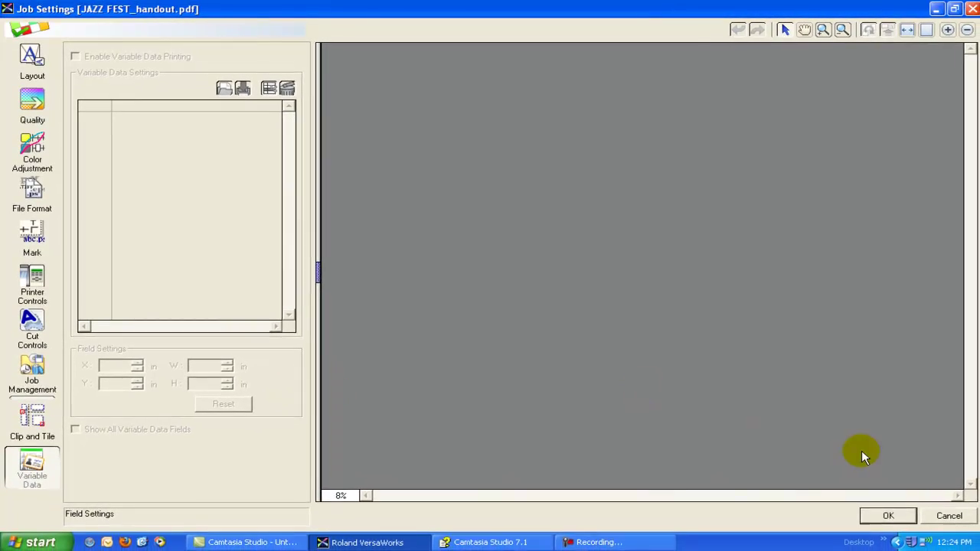
left_click(889, 515)
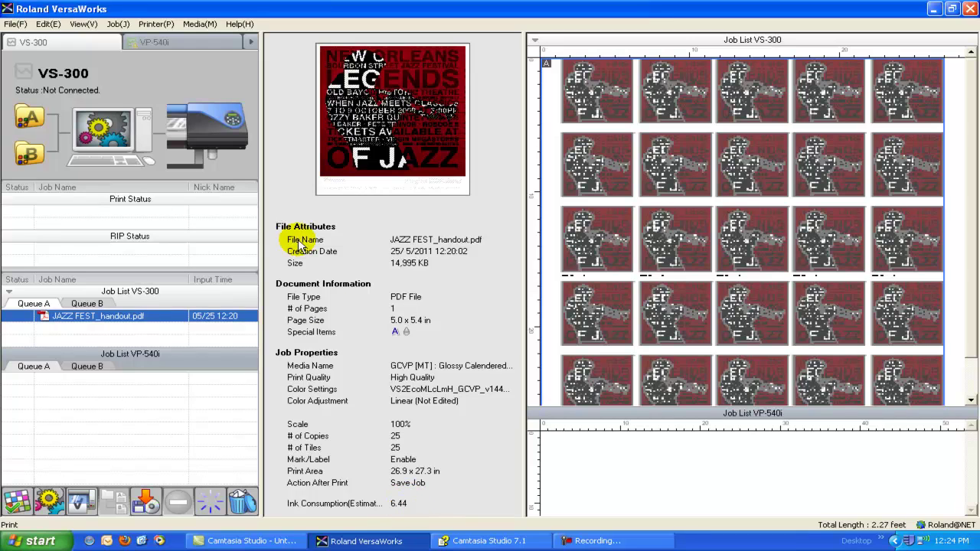
left_click(173, 42)
double_click(184, 122)
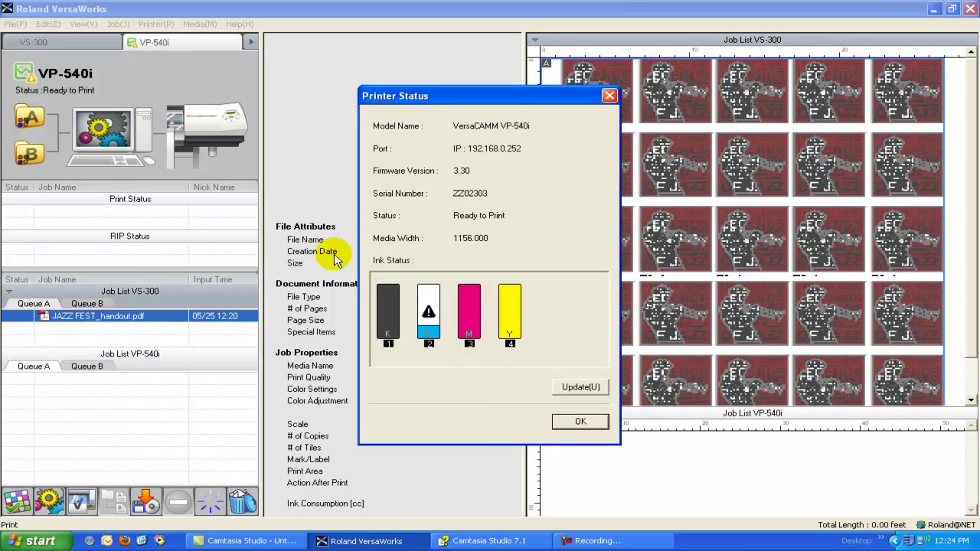
left_click(584, 421)
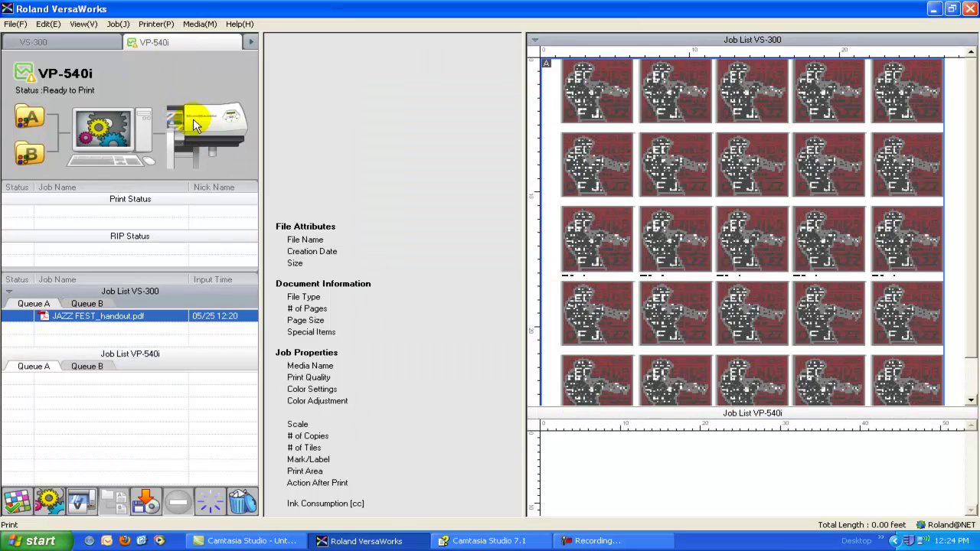
left_click(82, 39)
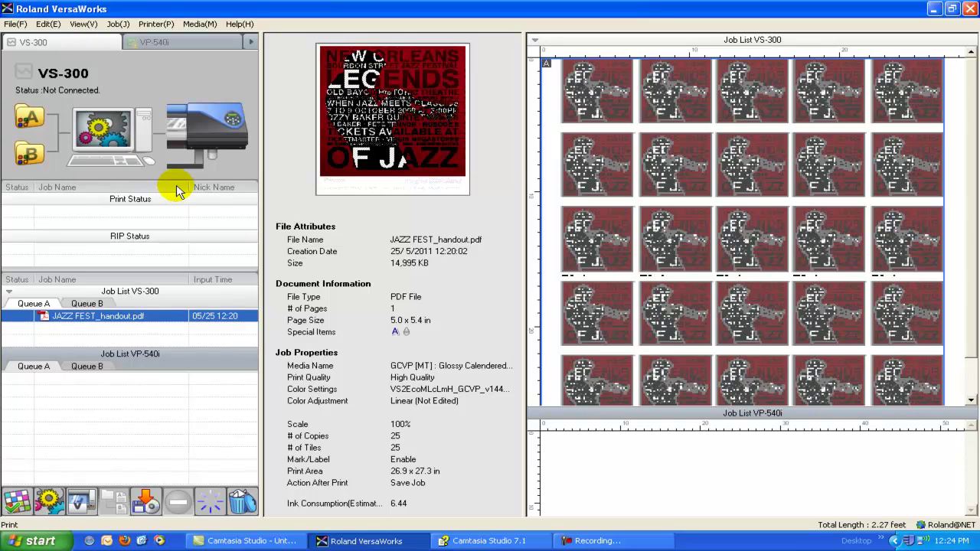
left_click(46, 24)
left_click(46, 107)
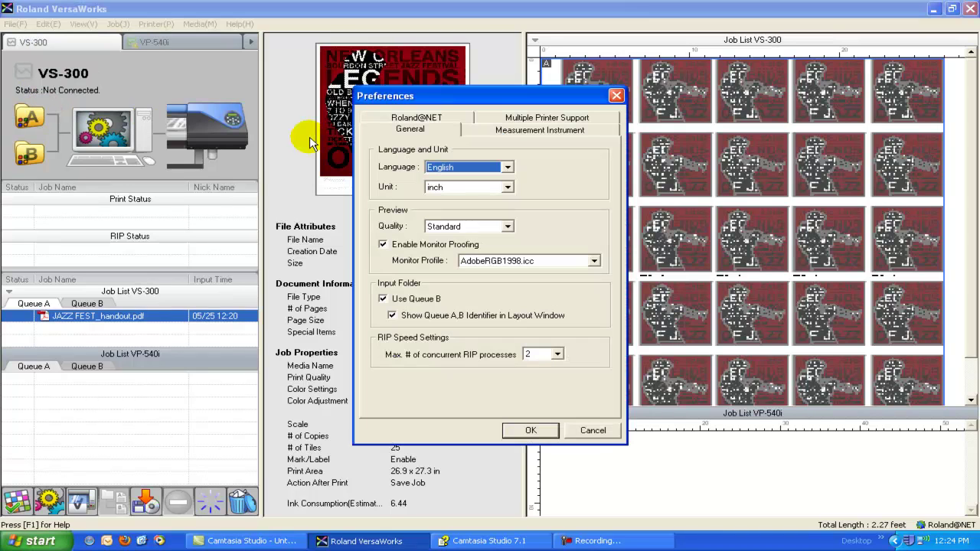
left_click(398, 120)
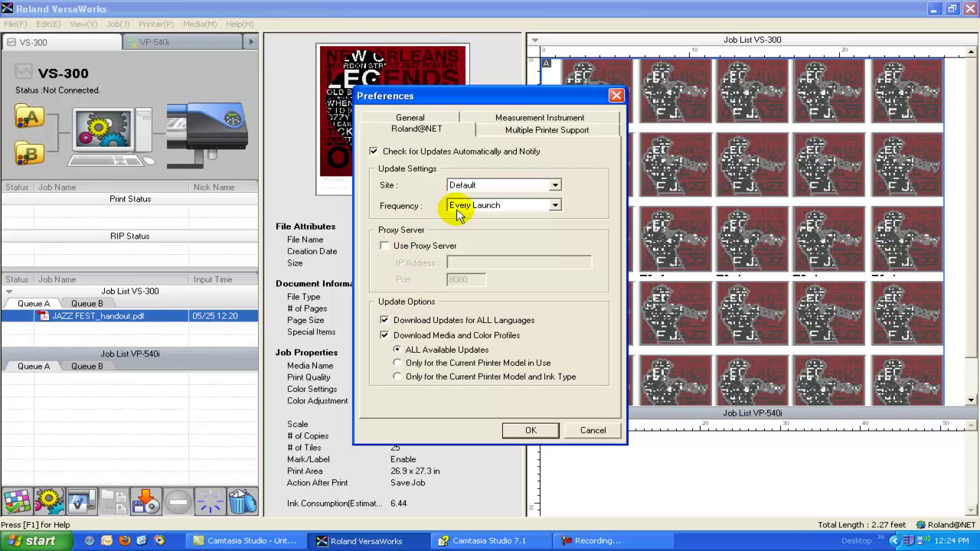
left_click(431, 124)
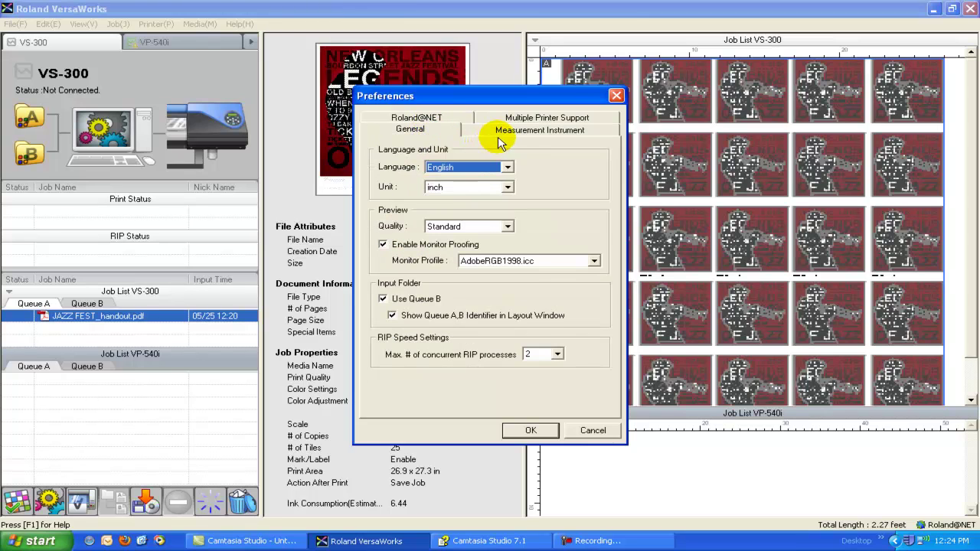
left_click(591, 432)
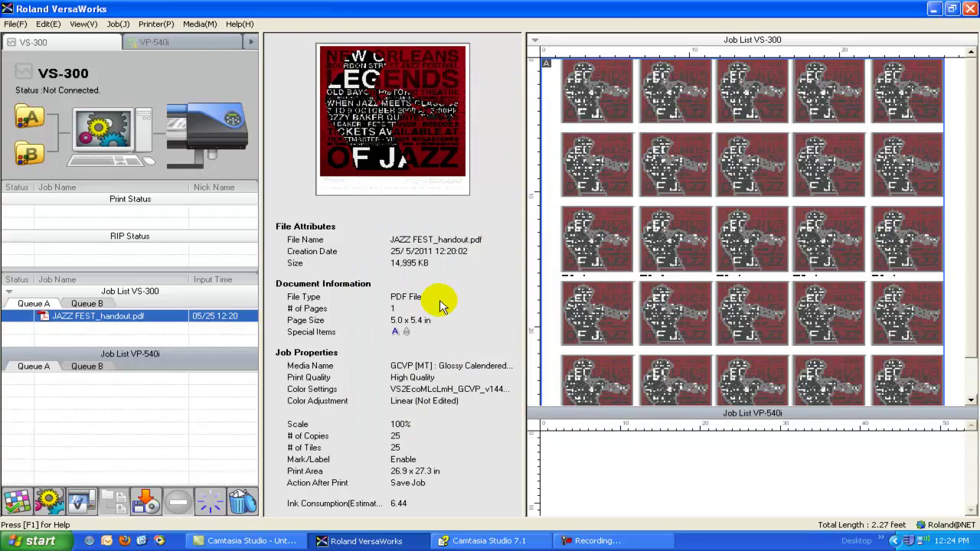